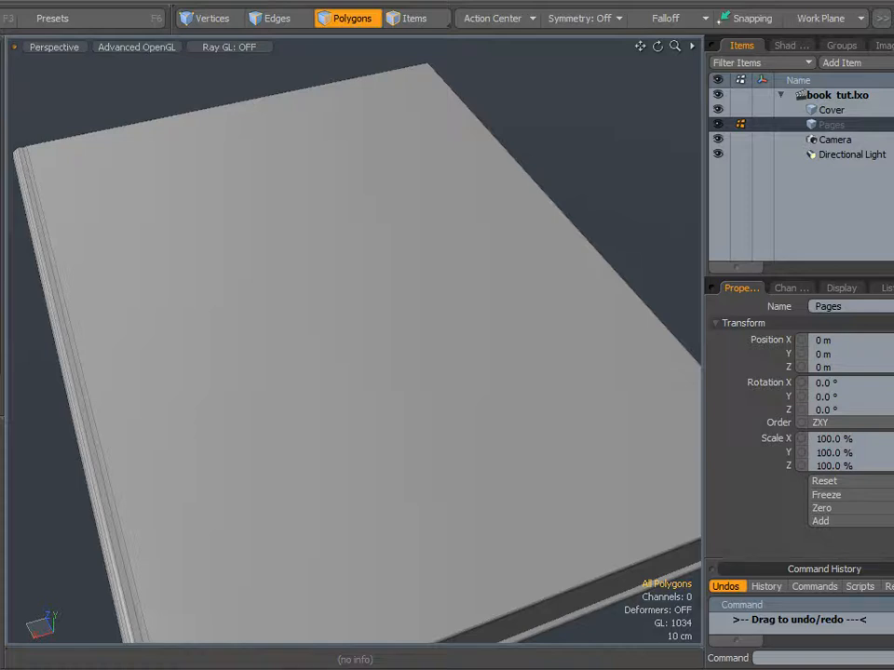
# Show the scene's Shader Tree and widen its column so the full layer names and effects are readable
pyautogui.click(785, 47)
pyautogui.moveTo(702, 141); pyautogui.dragTo(624, 149)
pyautogui.click(656, 95)
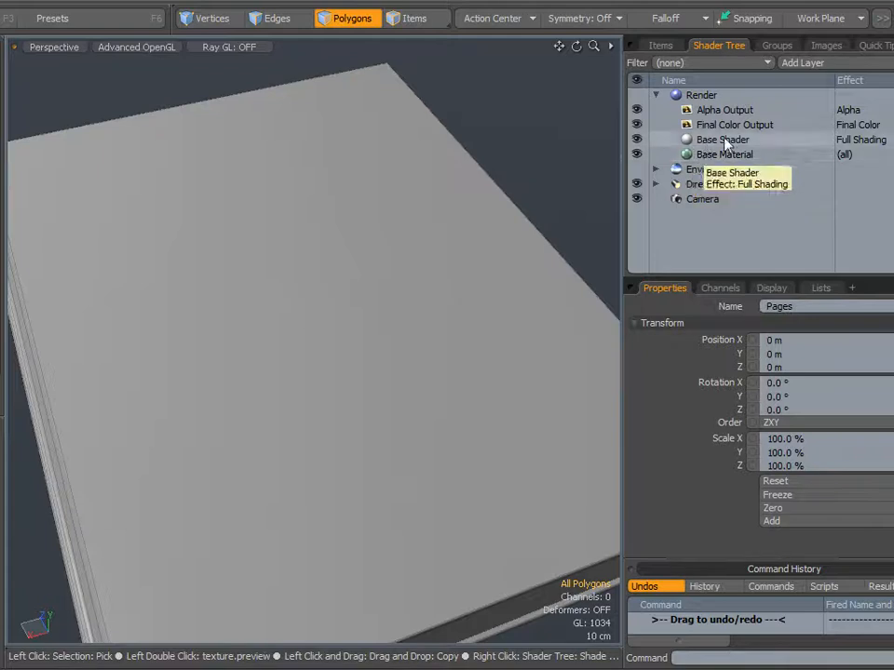
# Assign a new polygon material named BOok to the Cover mesh, keeping the default color, diffuse and specular settings
pyautogui.click(661, 44)
pyautogui.click(736, 110)
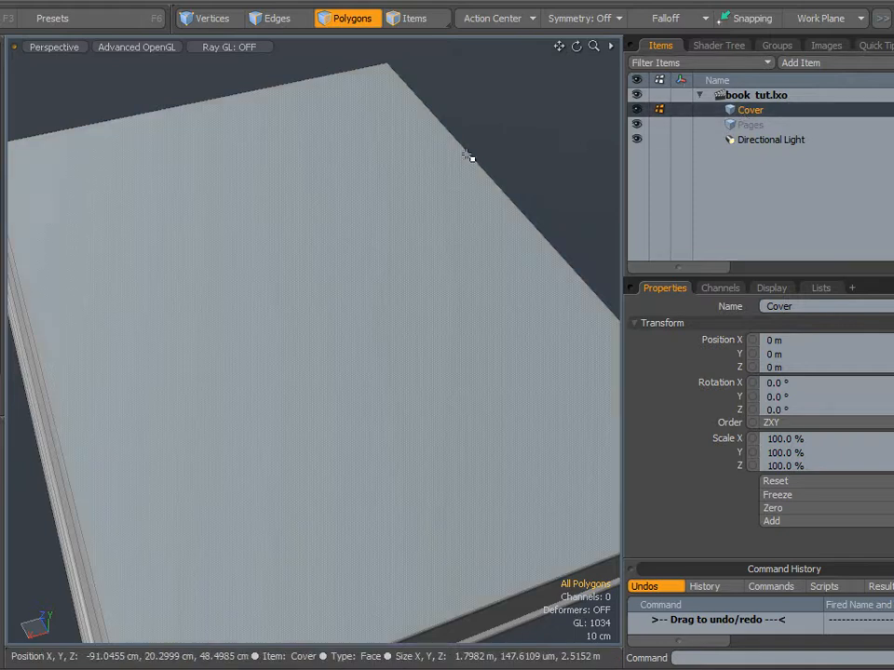
pyautogui.press('m')
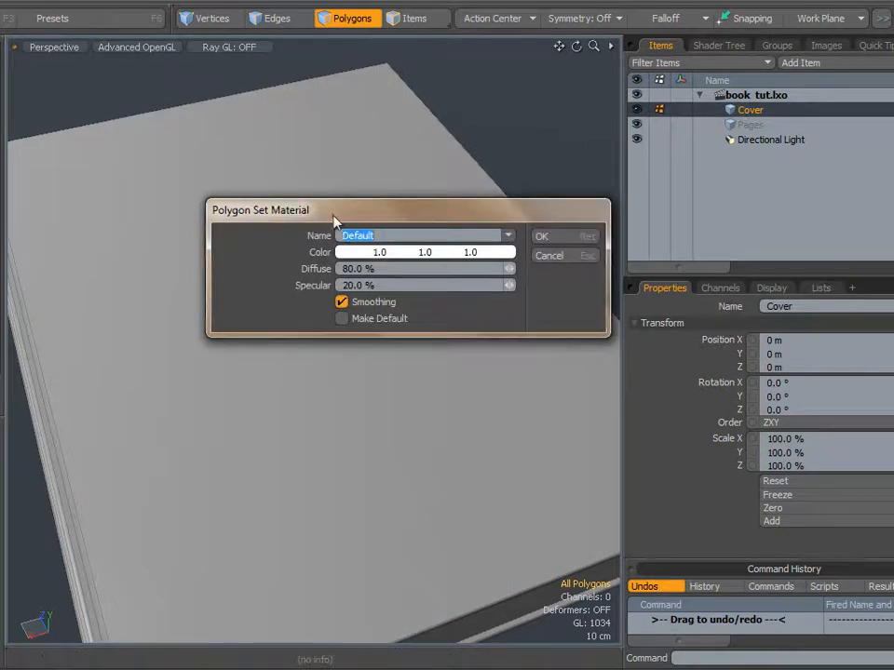
pyautogui.moveTo(334, 222); pyautogui.dragTo(323, 228)
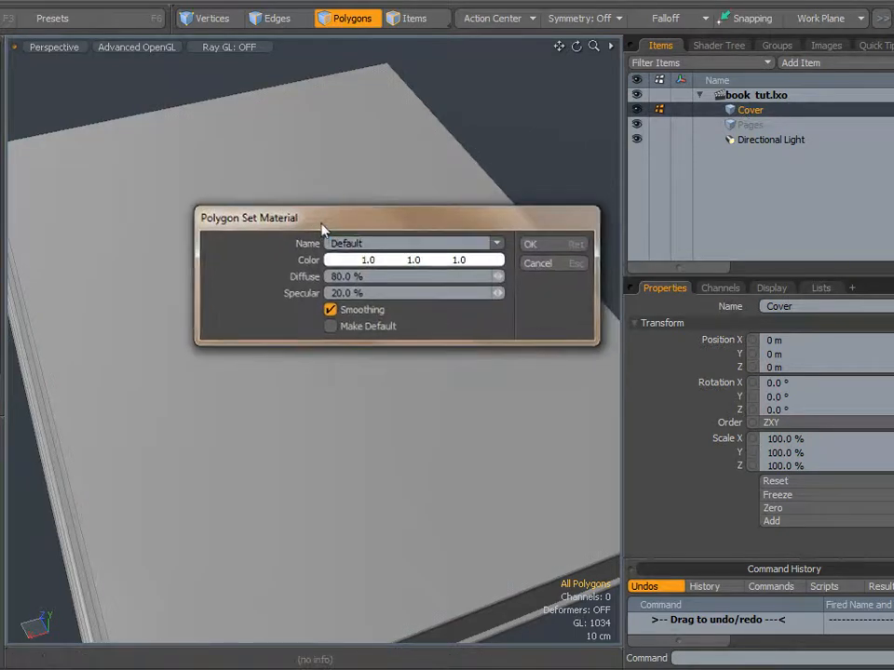
pyautogui.click(381, 242)
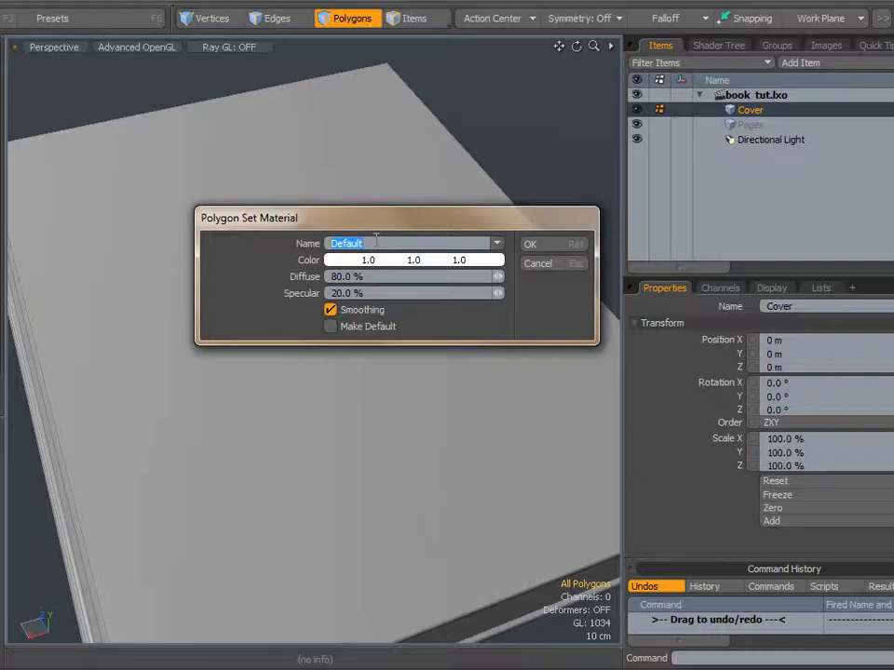
pyautogui.write('BOok')
pyautogui.press('Return')
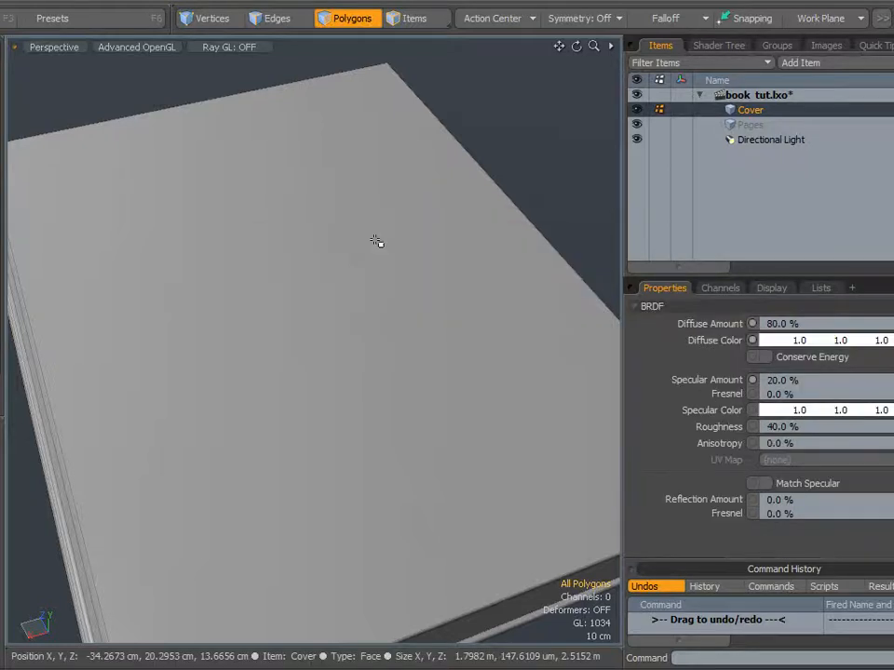
# Load the "test" TIF file as an image layer above the material inside the BOok group of the Shader Tree
pyautogui.click(720, 45)
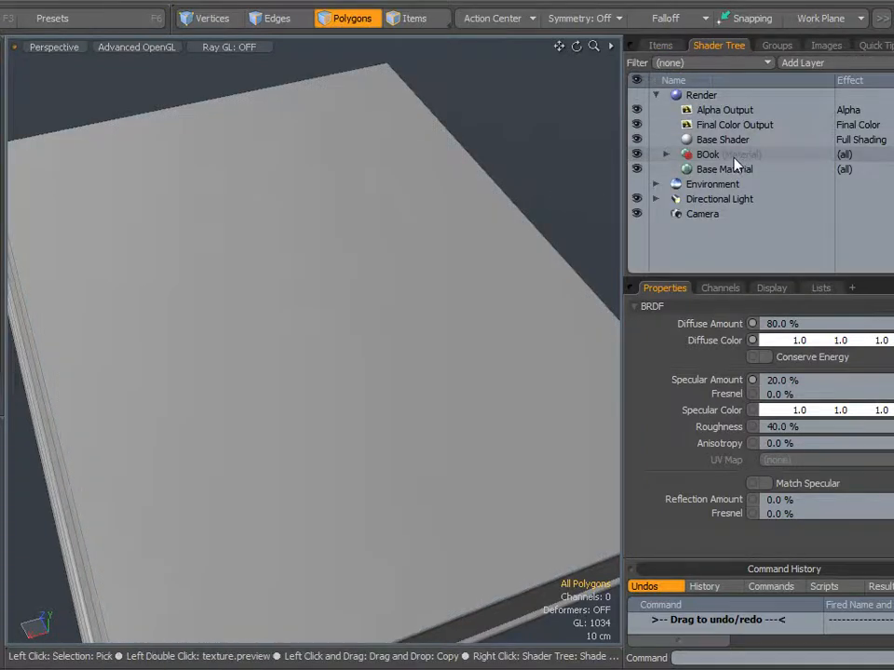
pyautogui.click(667, 155)
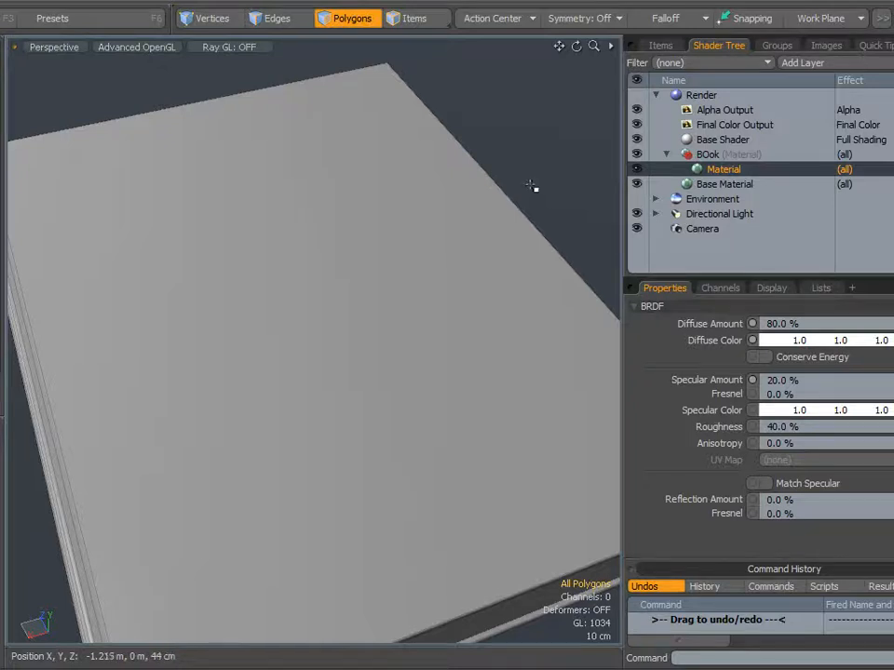
pyautogui.click(808, 64)
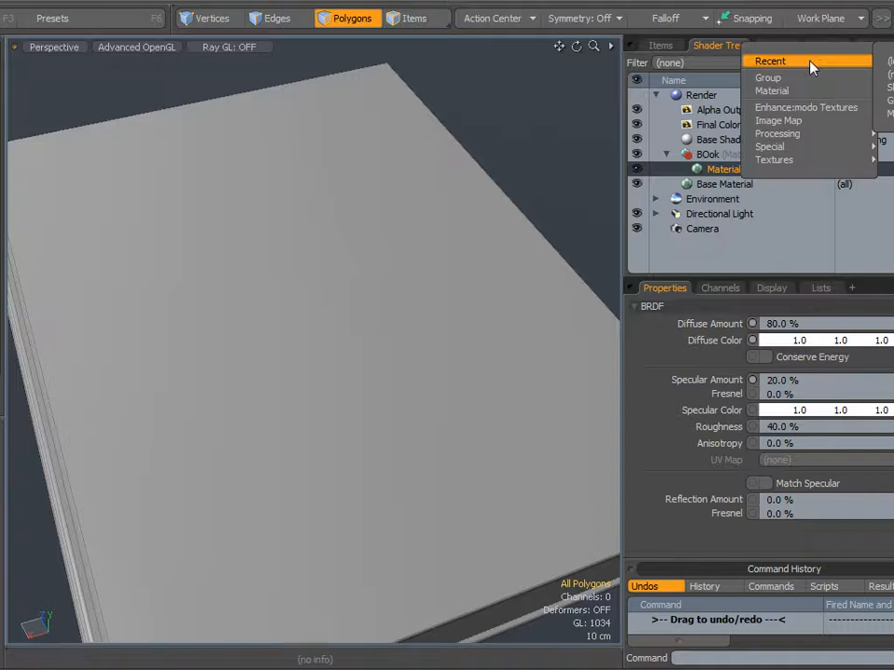
pyautogui.press('Escape')
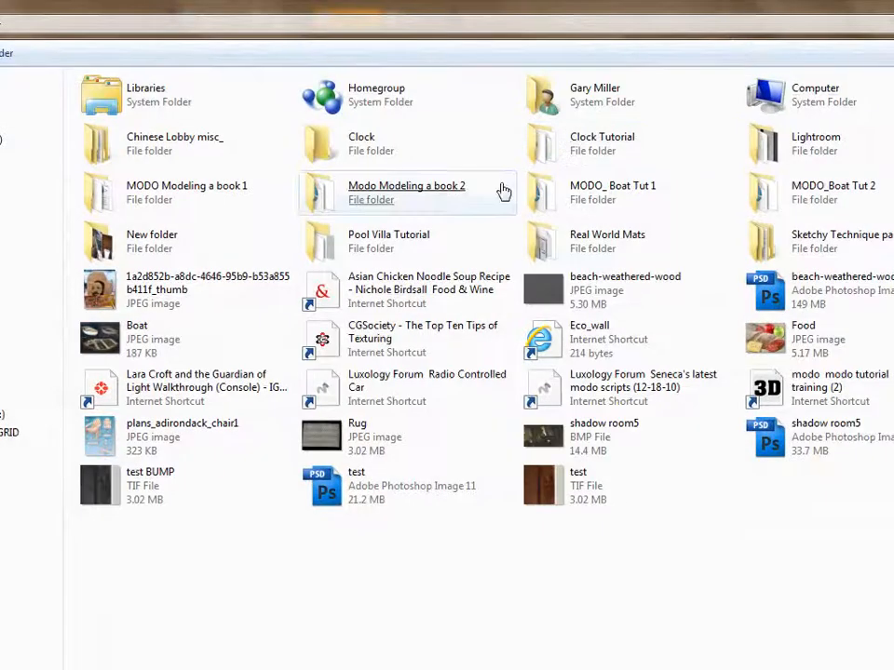
pyautogui.doubleClick(577, 478)
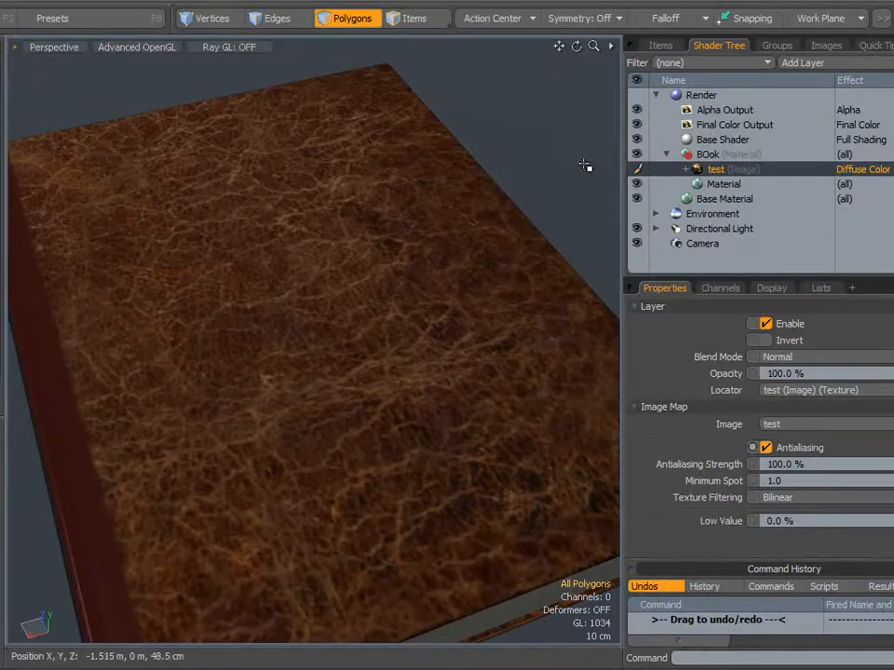
# Examine the leather texture on the book's front cover, spine and edges from several angles
pyautogui.scroll(-4, 583, 168)
pyautogui.keyDown('alt'); pyautogui.moveTo(527, 222); pyautogui.dragTo(445, 241); pyautogui.keyUp('alt')
pyautogui.press('e')
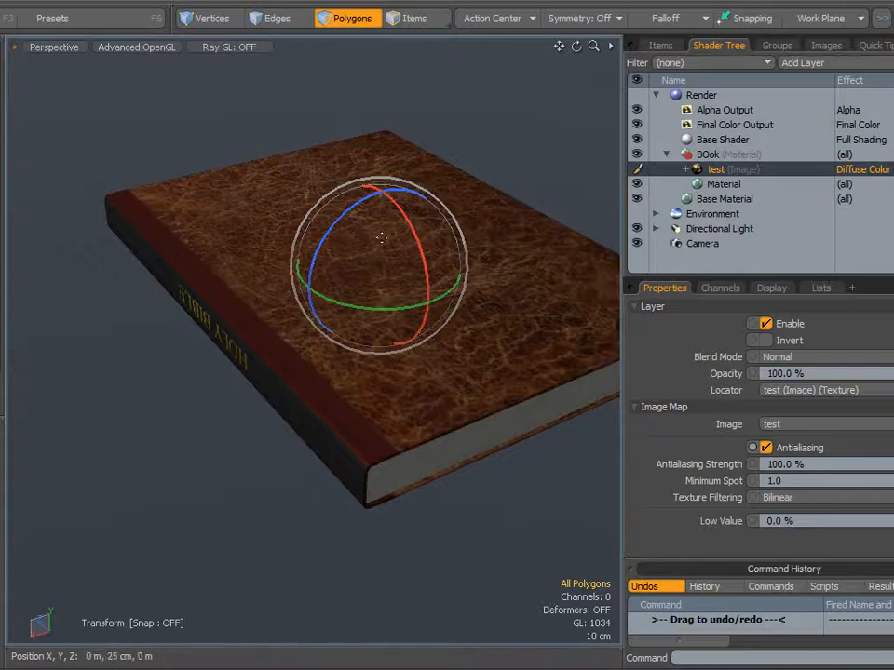
pyautogui.moveTo(416, 246); pyautogui.dragTo(250, 410)
pyautogui.keyDown('alt'); pyautogui.moveTo(276, 309); pyautogui.dragTo(195, 330); pyautogui.keyUp('alt')
pyautogui.rightClick(195, 330)
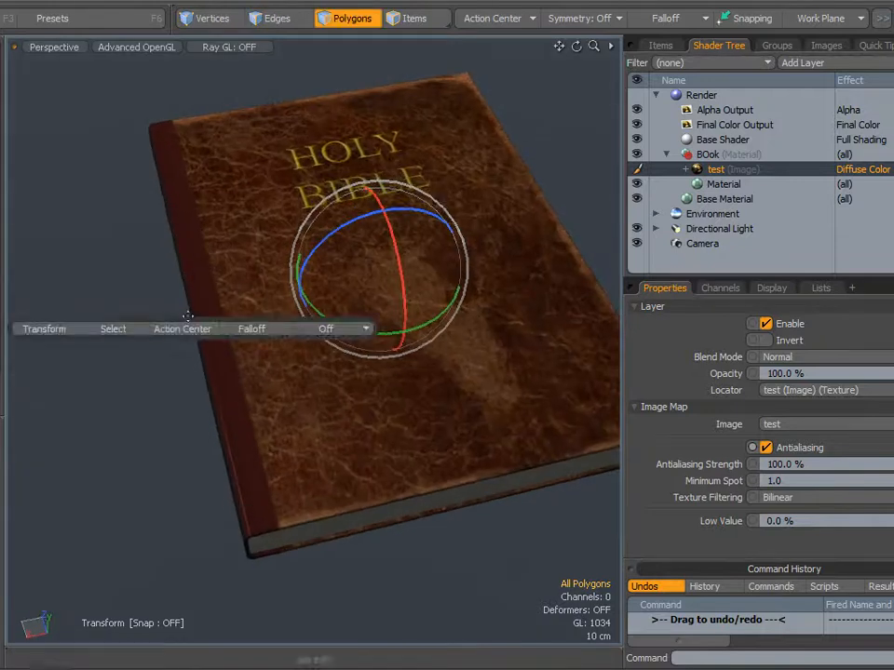
pyautogui.press('space')
pyautogui.keyDown('alt'); pyautogui.keyDown('shift'); pyautogui.moveTo(222, 281); pyautogui.dragTo(187, 315); pyautogui.keyUp('shift'); pyautogui.keyUp('alt')
pyautogui.scroll(5, 449, 505)
pyautogui.scroll(-5, 449, 505)
pyautogui.keyDown('alt'); pyautogui.moveTo(381, 480); pyautogui.dragTo(457, 483); pyautogui.keyUp('alt')
pyautogui.keyDown('alt'); pyautogui.moveTo(379, 353); pyautogui.dragTo(395, 341); pyautogui.keyUp('alt')
pyautogui.press('3')
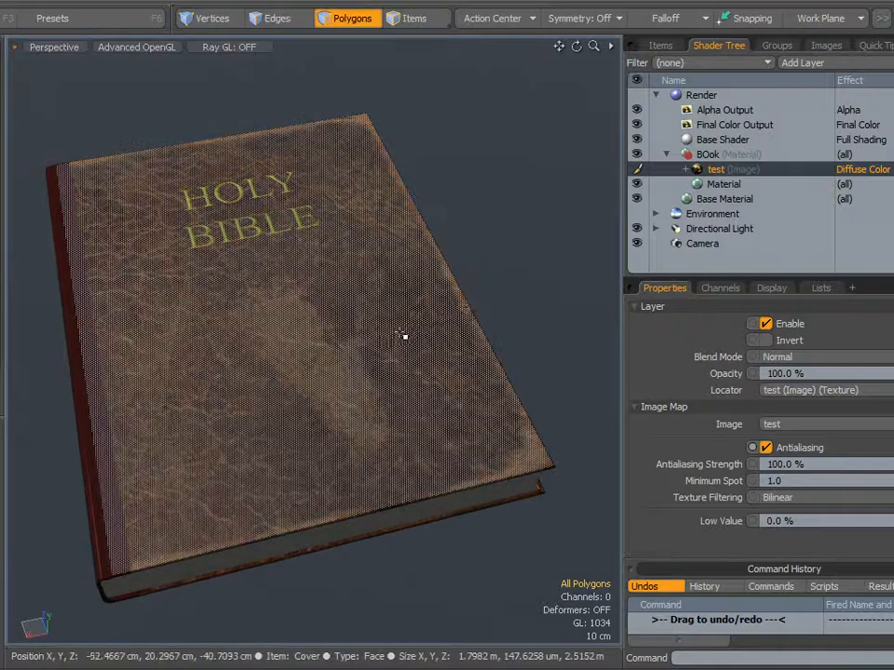
# Switch to vertex selection mode and make room for the remaining selection and work plane controls
pyautogui.click(190, 20)
pyautogui.moveTo(167, 26); pyautogui.dragTo(28, 11)
pyautogui.keyDown('alt'); pyautogui.moveTo(557, 251); pyautogui.dragTo(564, 224); pyautogui.keyUp('alt')
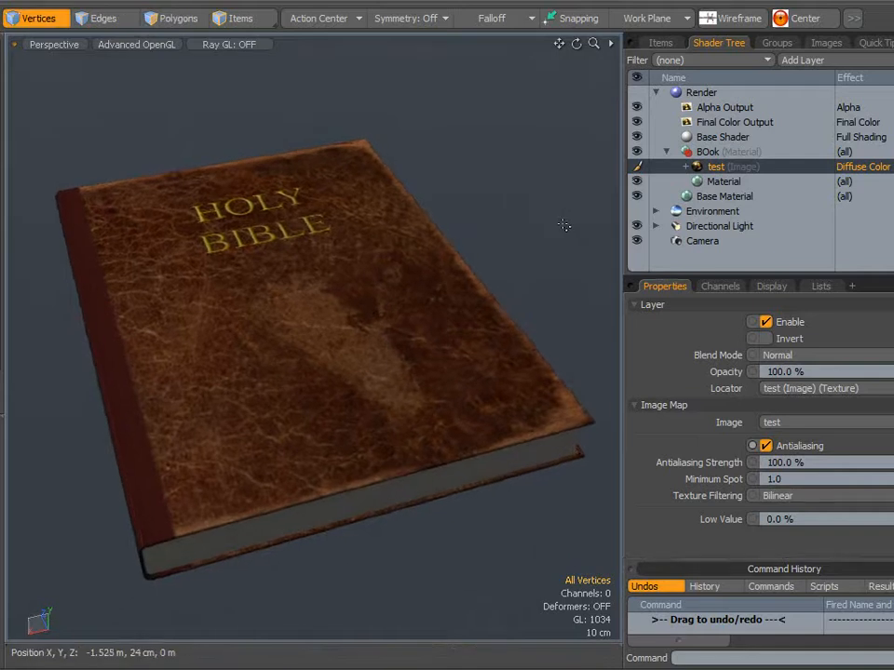
# Load the "test BUMP" TIF file as another image layer on top of the test image in the BOok group
pyautogui.click(821, 62)
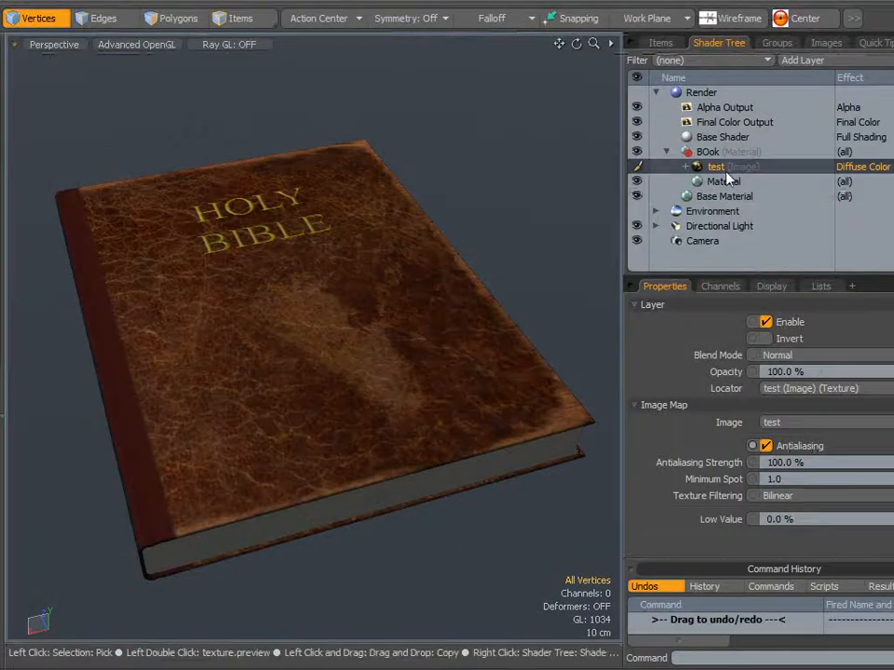
pyautogui.click(803, 60)
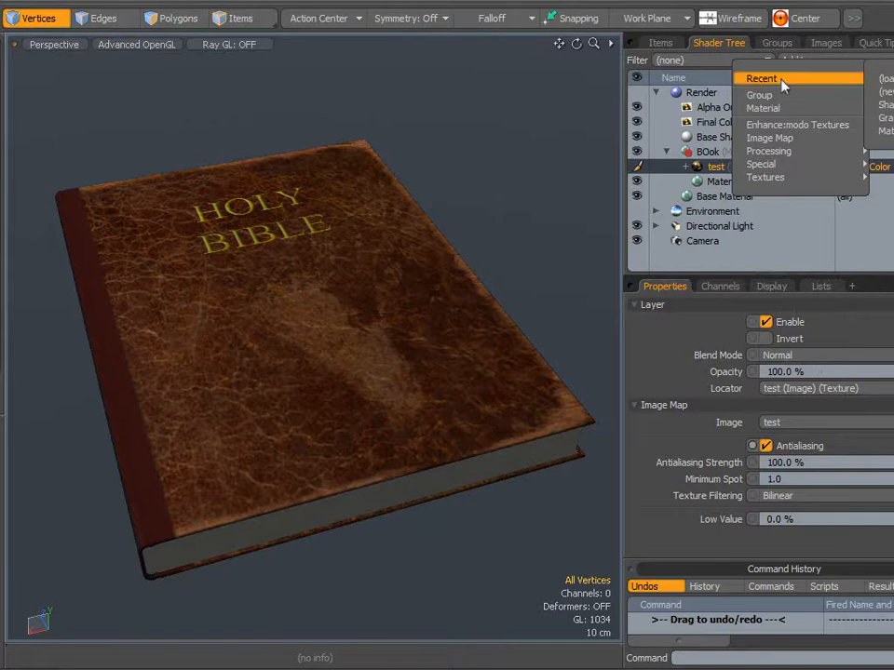
pyautogui.press('Escape')
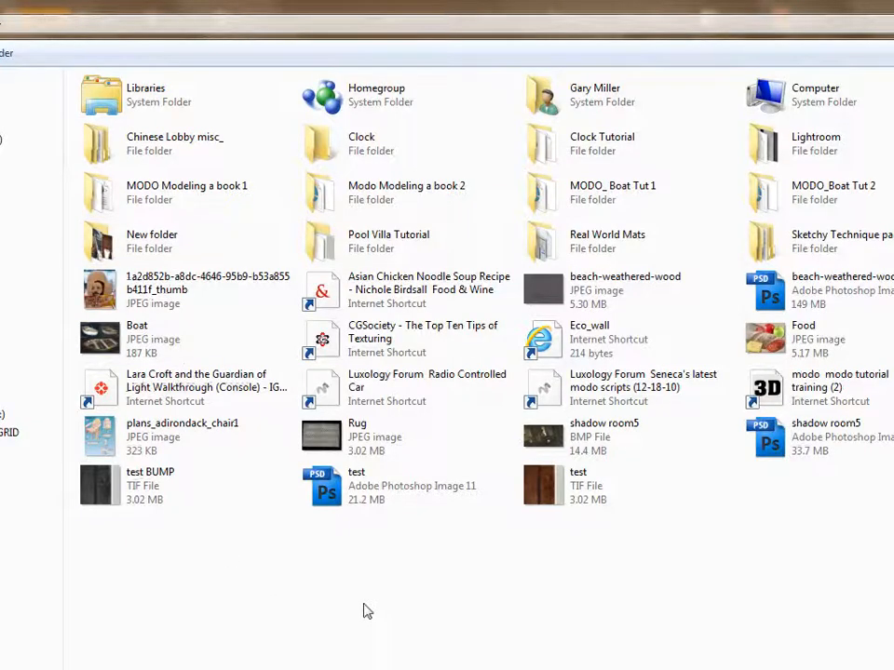
pyautogui.click(149, 486)
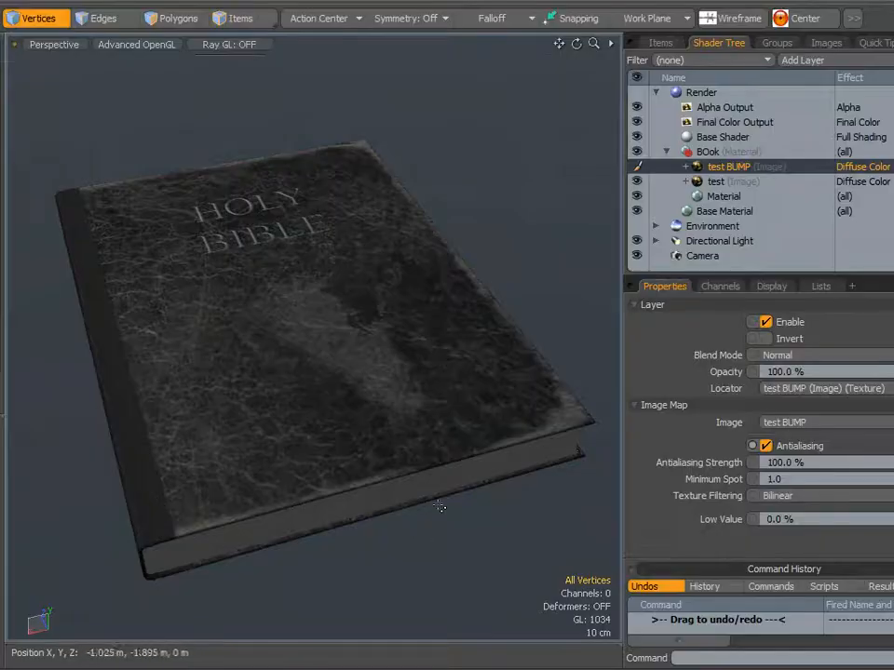
# Examine the grayscale image on the cover up close and compare it with the test BUMP layer hidden and shown
pyautogui.keyDown('alt'); pyautogui.moveTo(392, 305); pyautogui.dragTo(307, 383); pyautogui.keyUp('alt')
pyautogui.scroll(5, 293, 400)
pyautogui.scroll(-5, 293, 387)
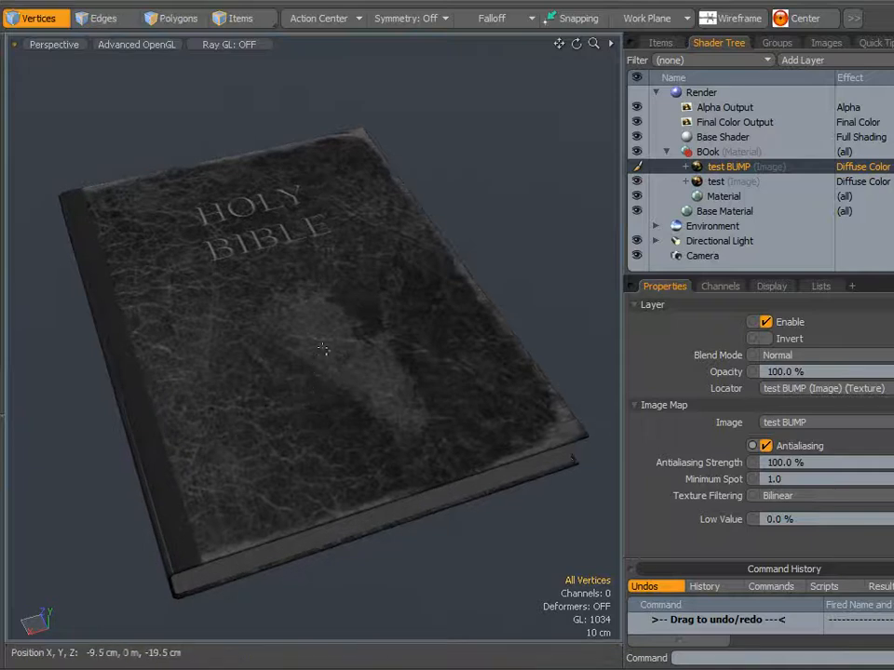
pyautogui.scroll(5, 228, 225)
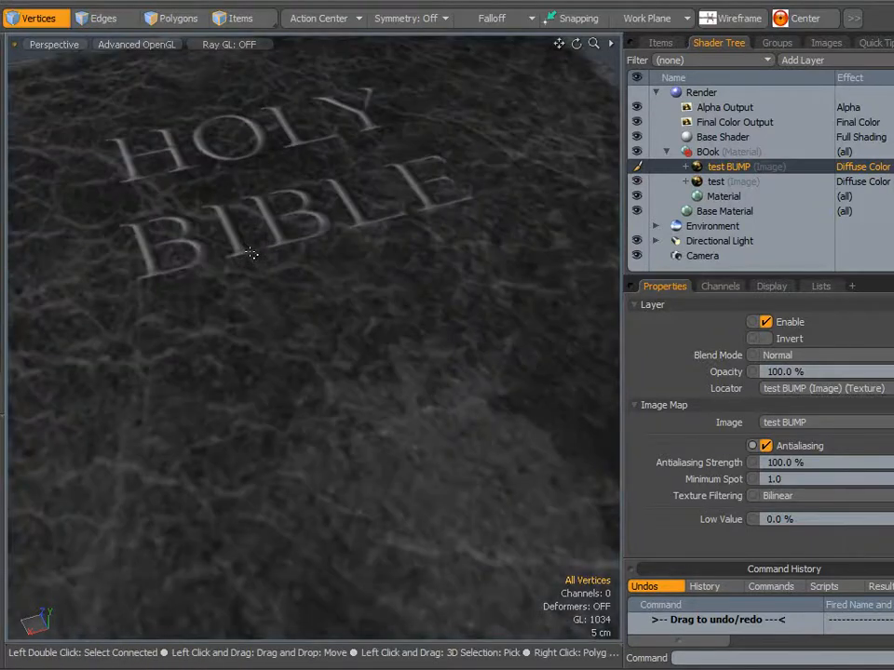
pyautogui.scroll(-4, 298, 285)
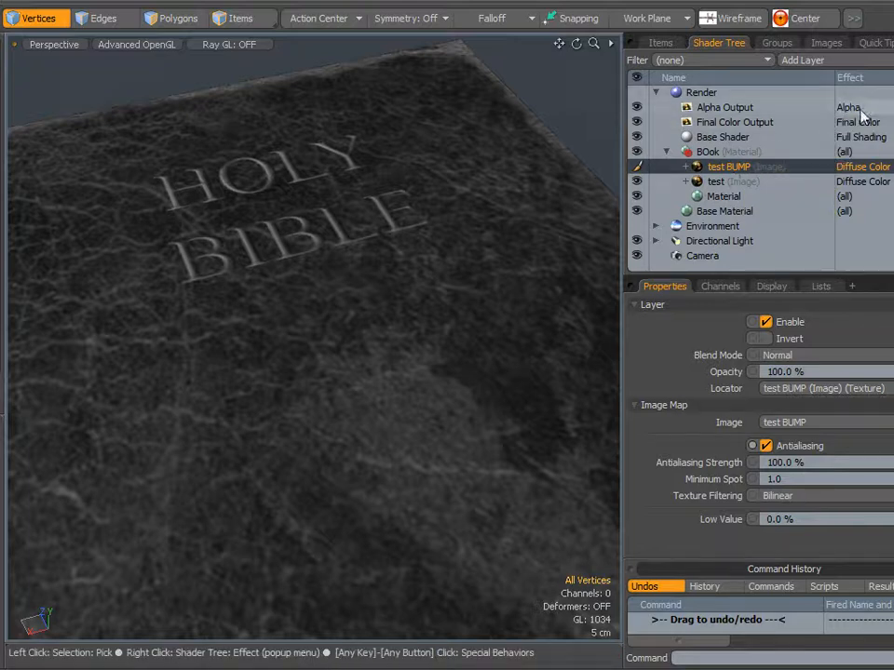
pyautogui.click(637, 167)
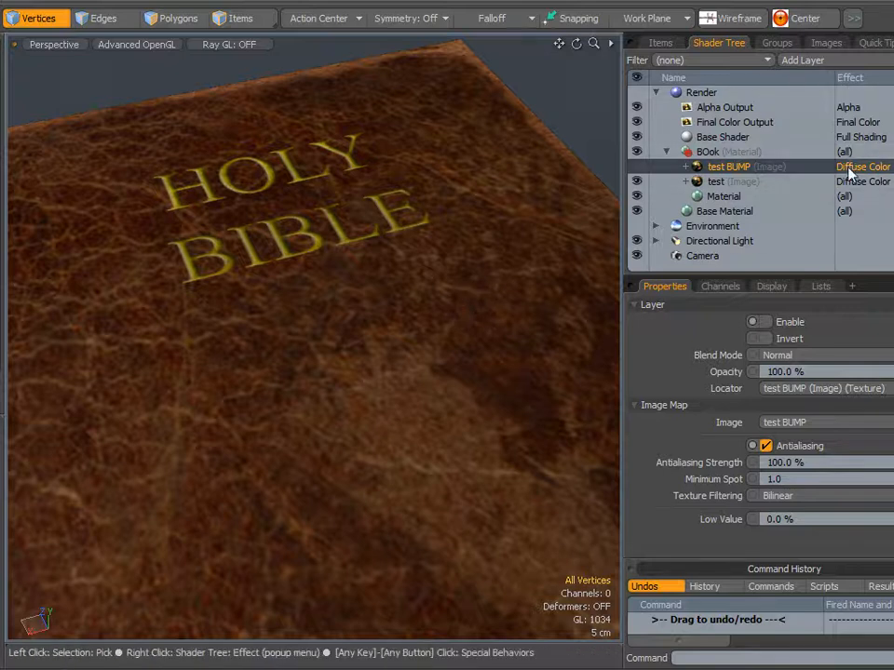
pyautogui.click(637, 167)
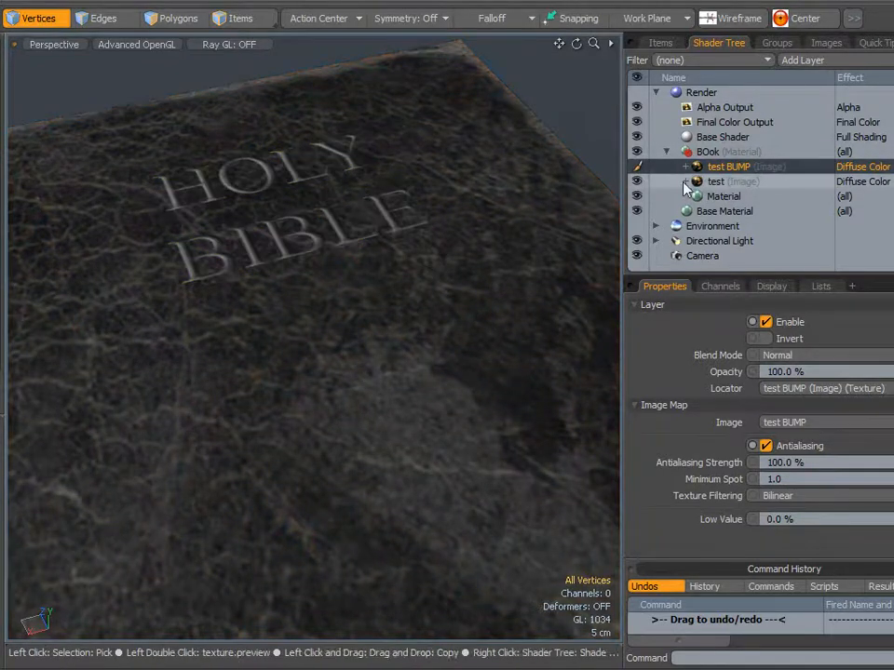
# Set the test BUMP image layer's effect to Bump and view the whole book
pyautogui.rightClick(849, 166)
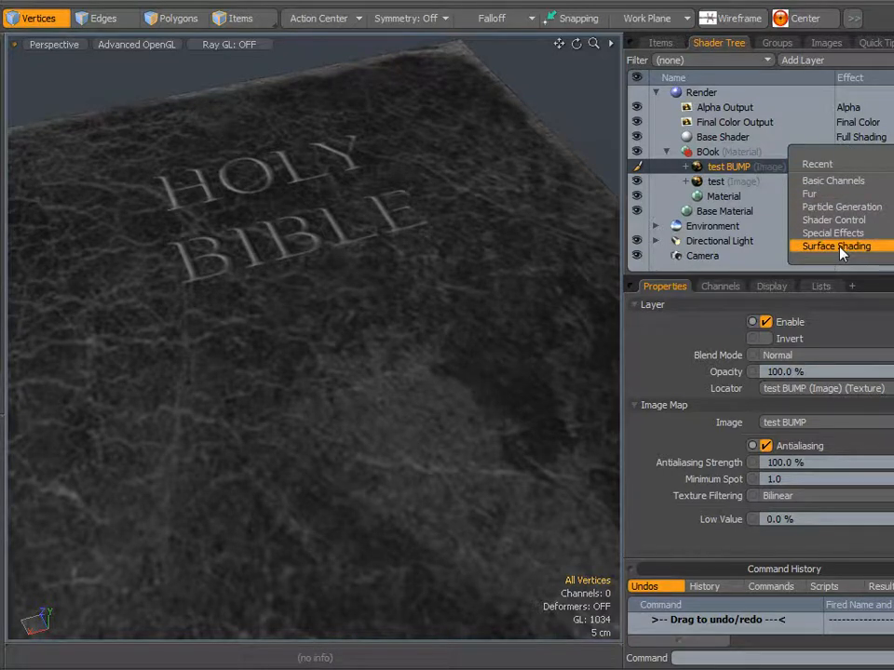
pyautogui.click(892, 255)
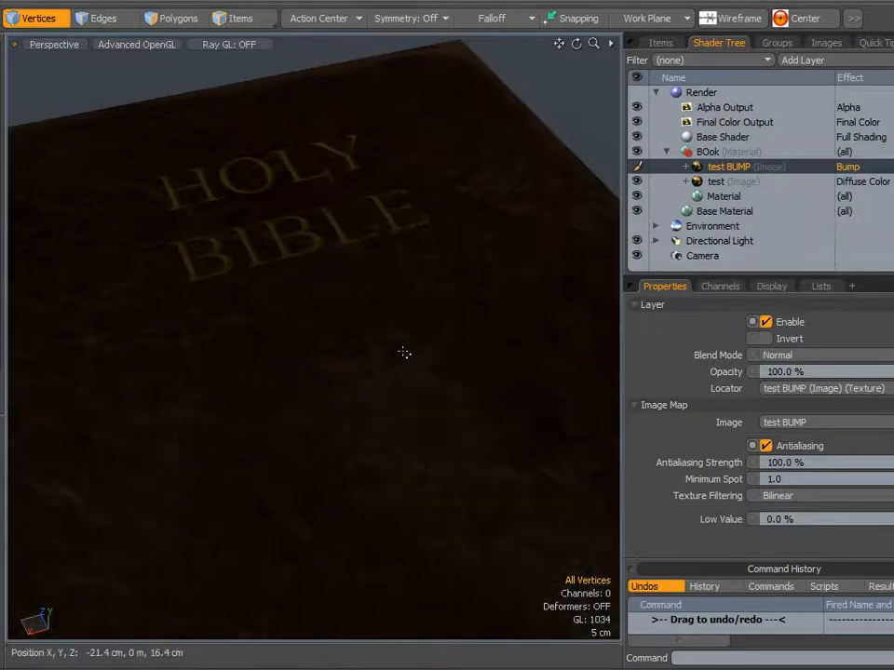
pyautogui.scroll(-5, 405, 354)
pyautogui.keyDown('alt'); pyautogui.moveTo(409, 359); pyautogui.dragTo(393, 252); pyautogui.keyUp('alt')
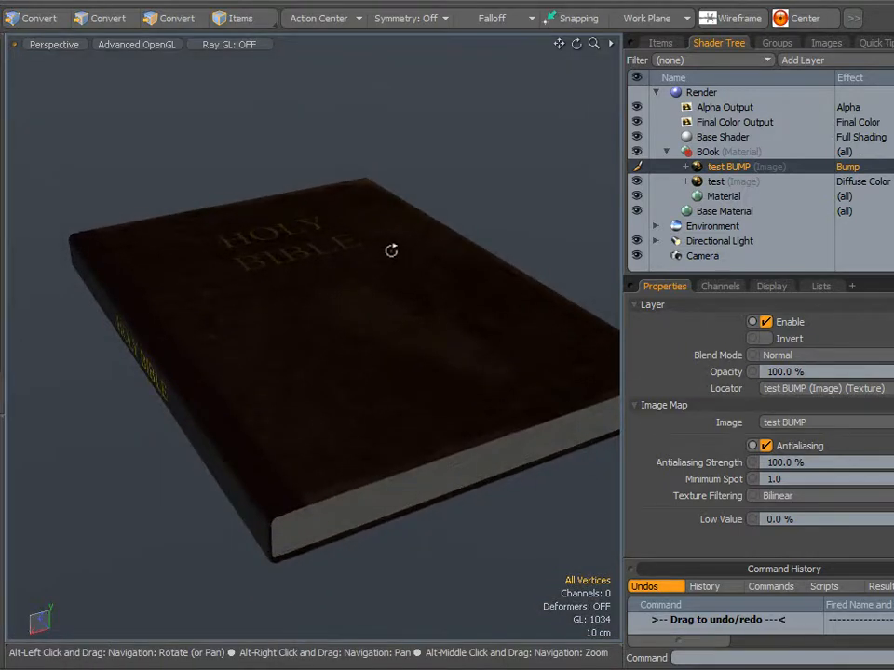
# Switch to the layout with the render preview and display its perspective view in Advanced OpenGL
pyautogui.click(264, 2)
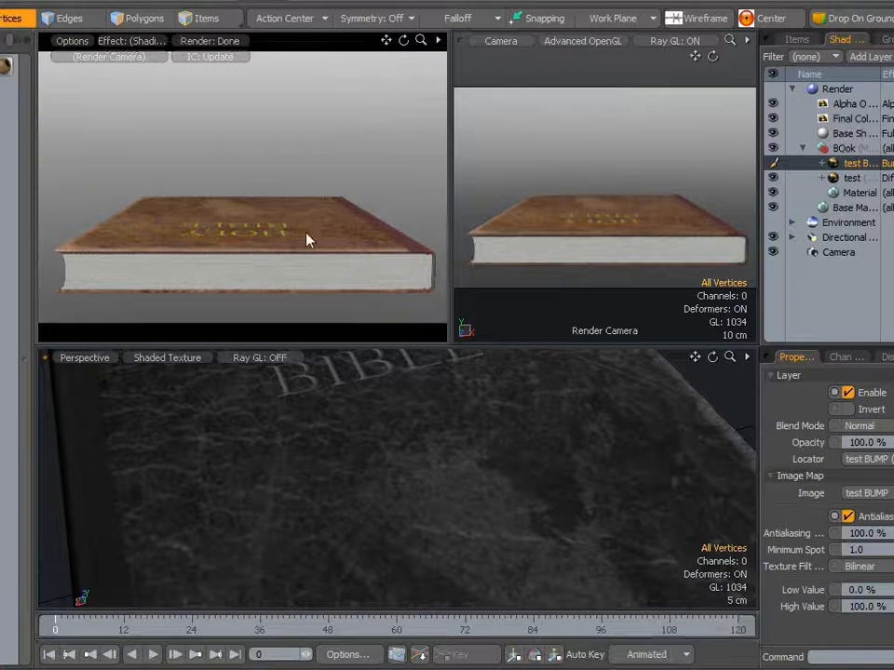
pyautogui.click(200, 366)
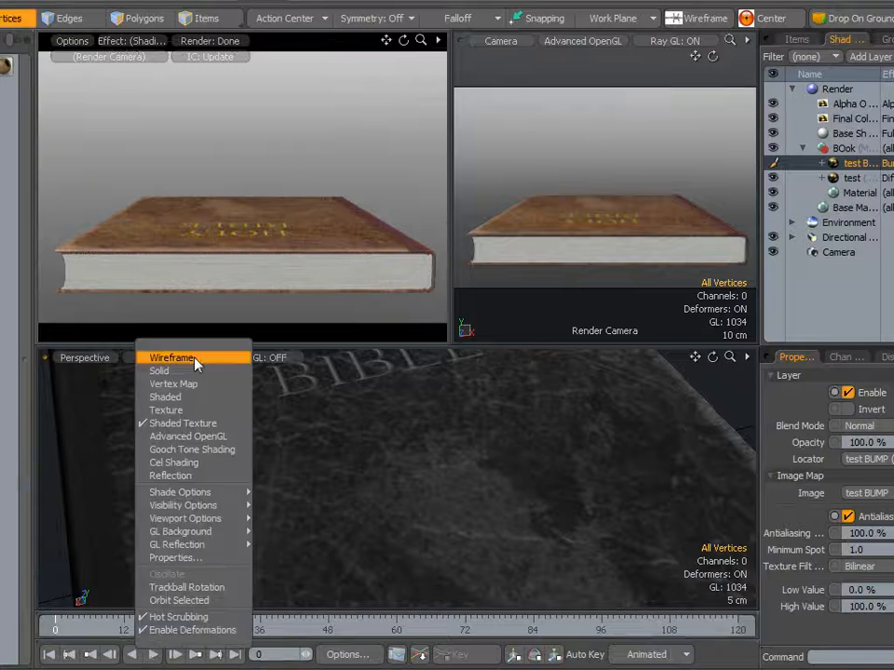
pyautogui.click(186, 437)
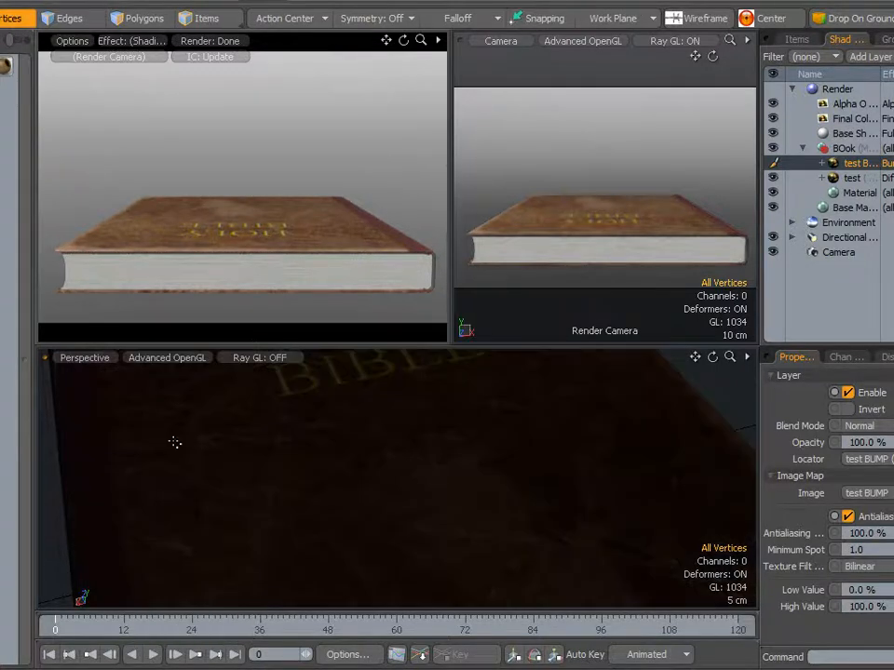
# Frame the render camera close on the cover's title and enlarge the area showing the test BUMP layer's properties
pyautogui.keyDown('alt'); pyautogui.moveTo(571, 248); pyautogui.dragTo(432, 281); pyautogui.keyUp('alt')
pyautogui.scroll(5, 630, 204)
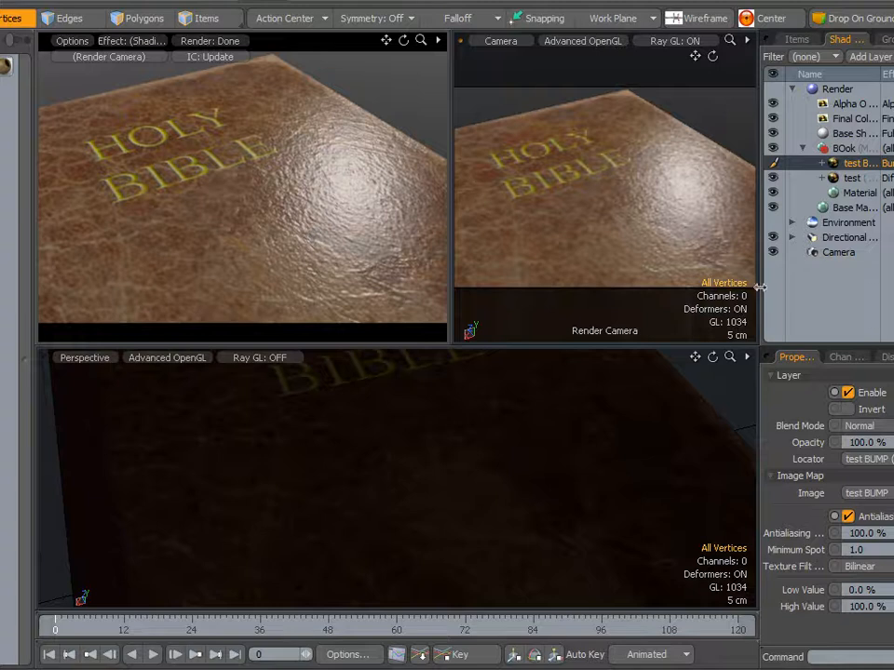
pyautogui.moveTo(760, 289); pyautogui.dragTo(690, 281)
pyautogui.moveTo(784, 349); pyautogui.dragTo(793, 268)
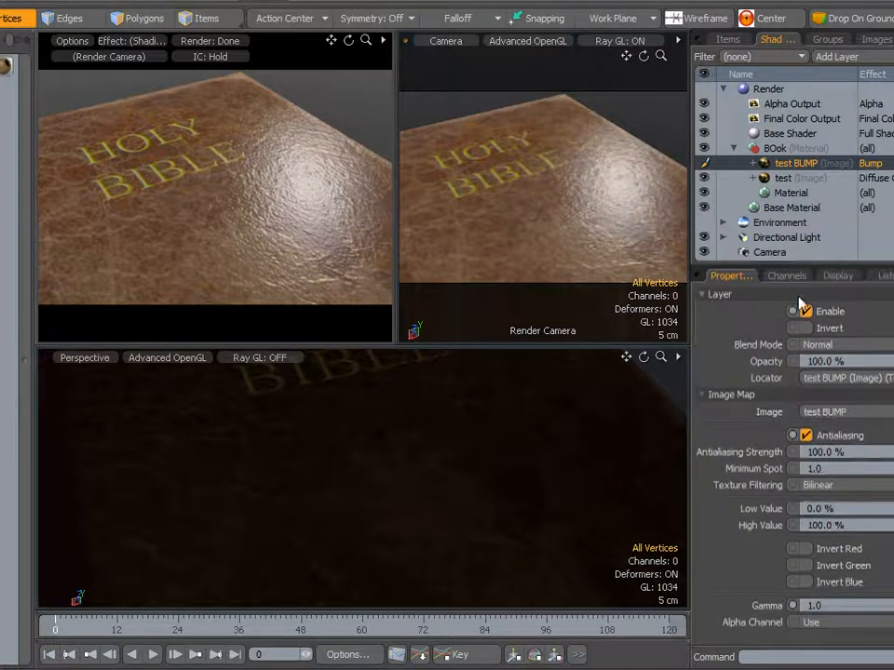
# Invert the test BUMP layer and check the leather relief and title lettering up close in the render preview
pyautogui.click(807, 329)
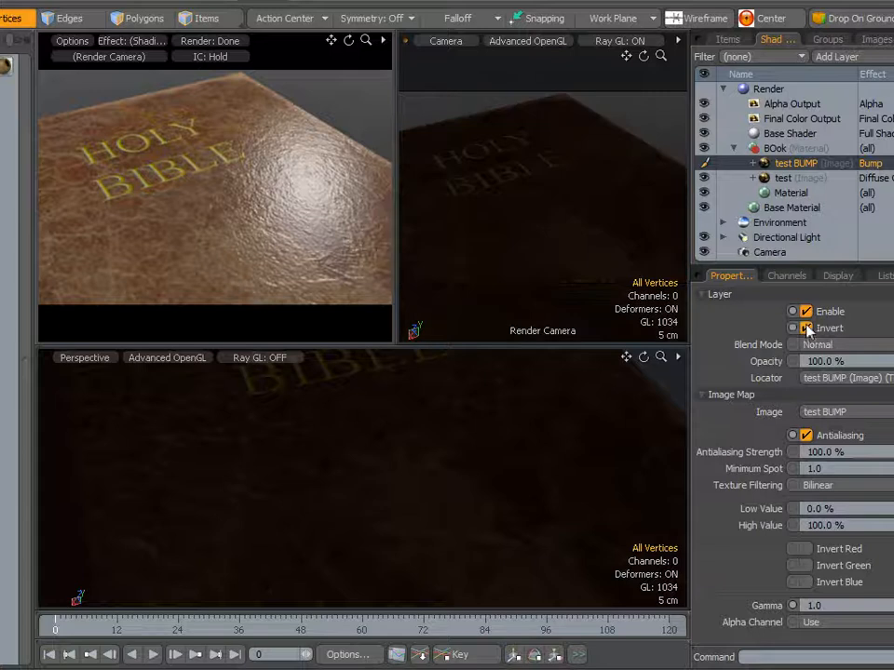
pyautogui.scroll(5, 524, 229)
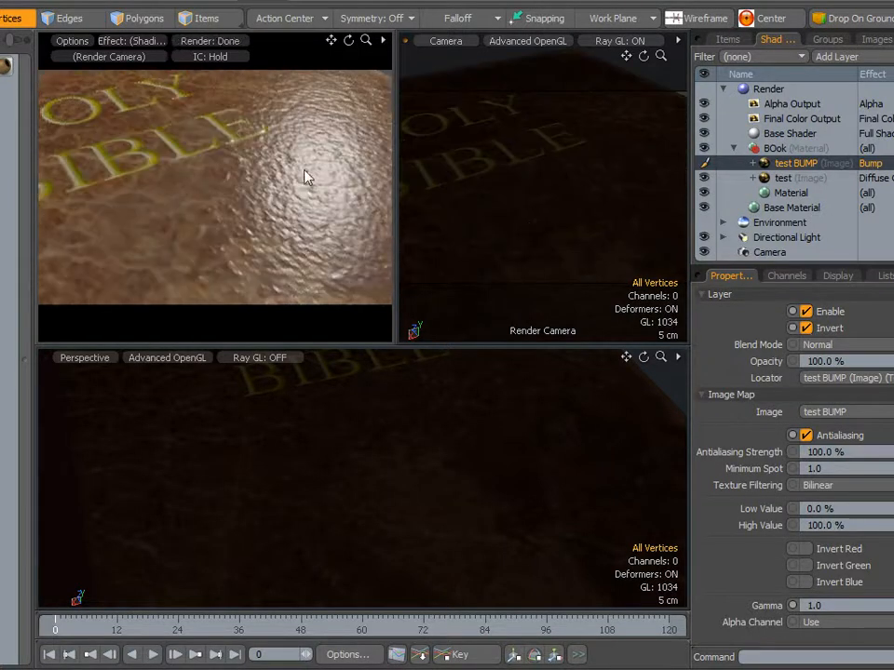
pyautogui.scroll(-3, 349, 192)
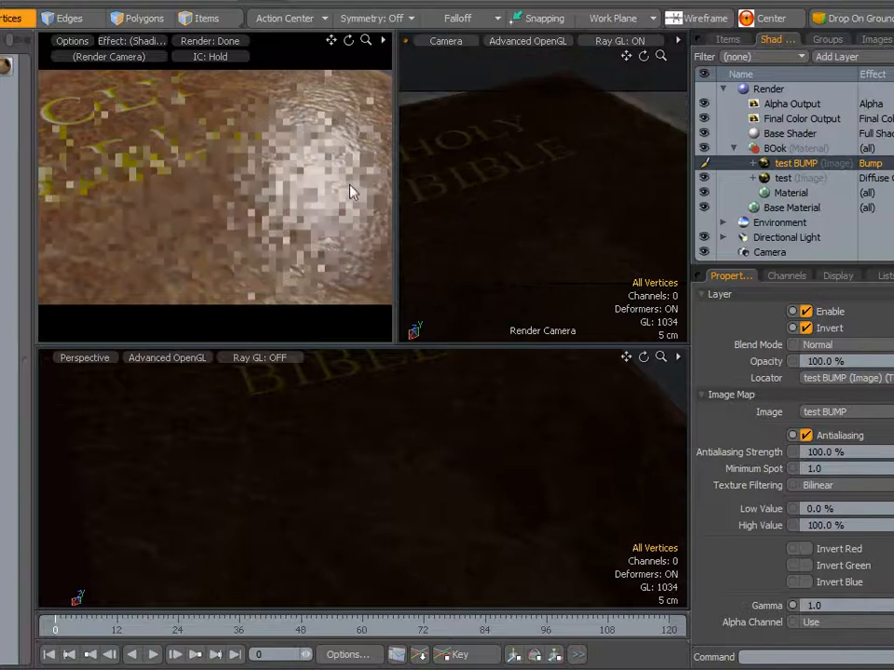
# Try a High Value of 0% and a Low Value of -335% on the test BUMP layer
pyautogui.scroll(-1, 350, 194)
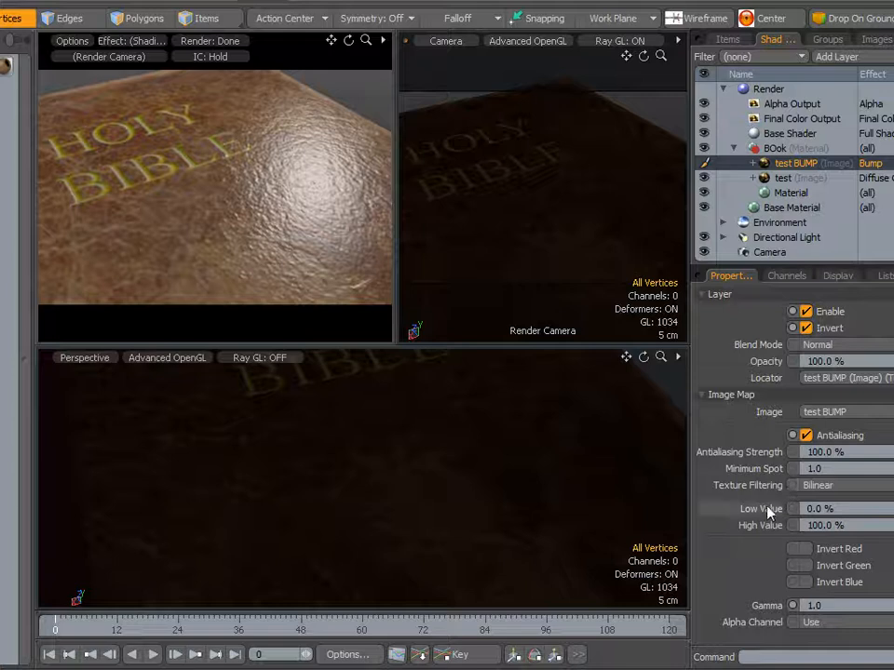
pyautogui.moveTo(806, 486)
pyautogui.mouseDown()
pyautogui.moveTo(754, 547)
pyautogui.moveTo(771, 463)
pyautogui.mouseUp()
pyautogui.press('Escape')
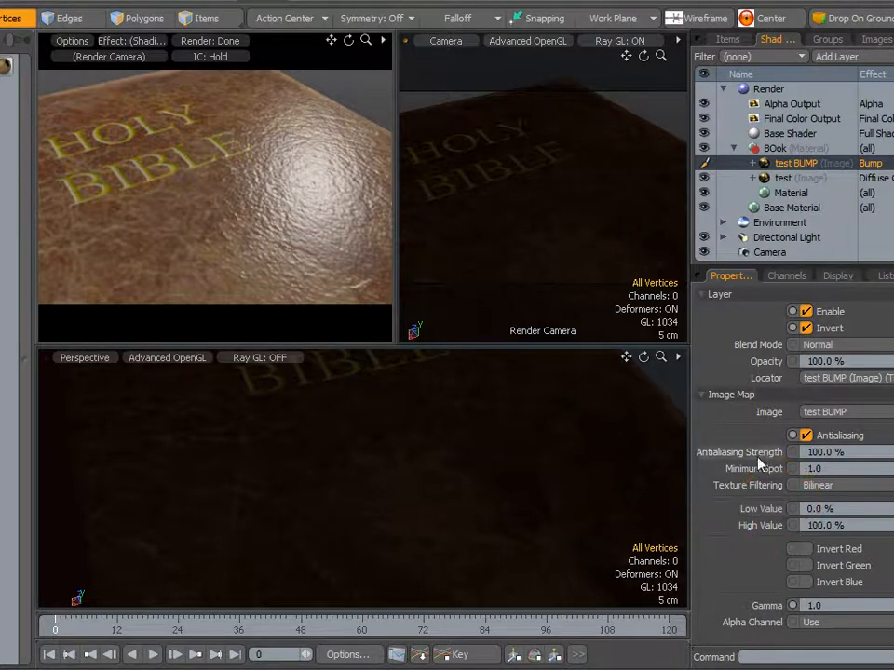
pyautogui.click(819, 525)
pyautogui.write('0')
pyautogui.press('Return')
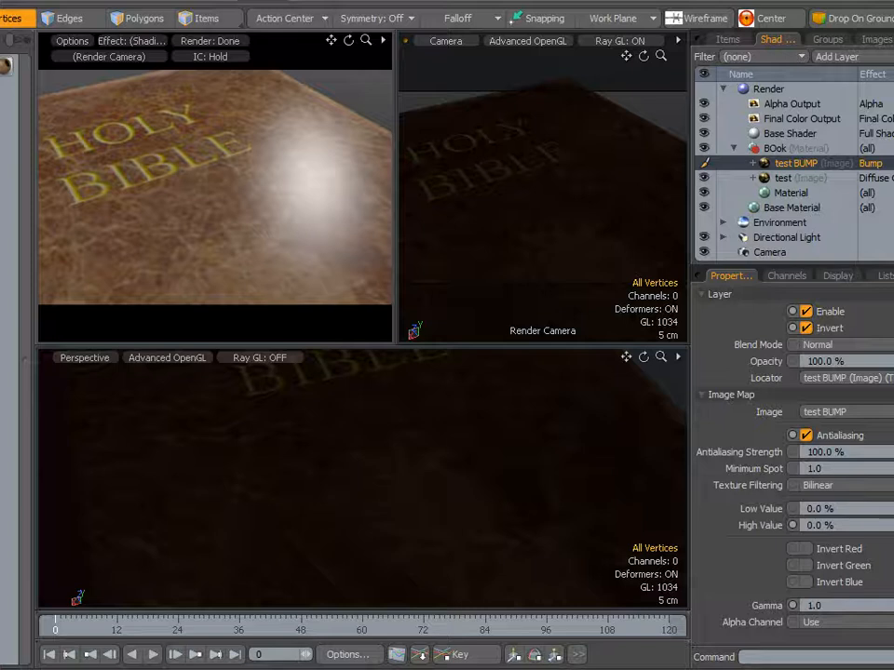
pyautogui.moveTo(819, 509); pyautogui.dragTo(614, 508)
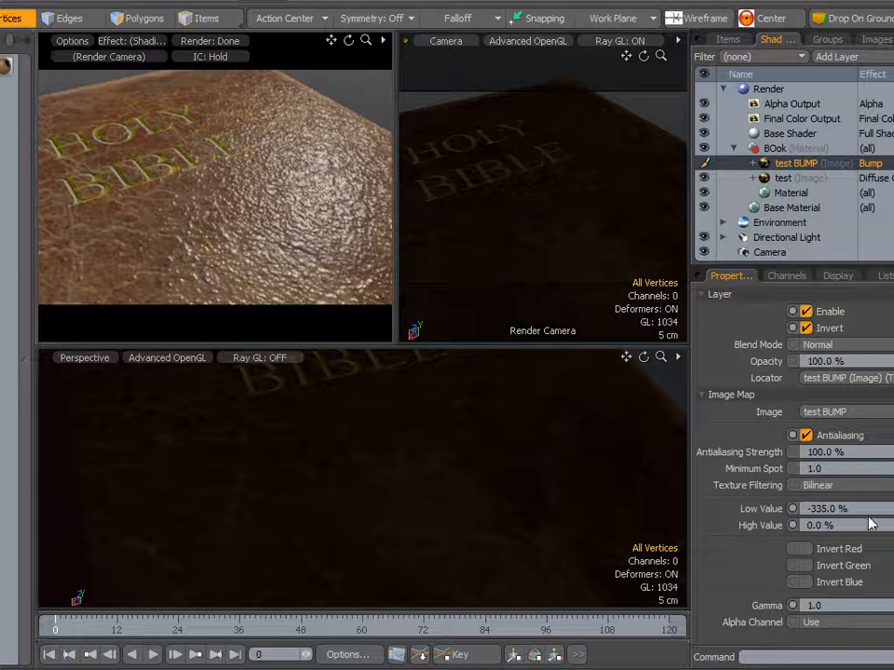
# Try a High Value of 283.5% and a Low Value of -262% on the bump layer and inspect the exaggerated leather relief
pyautogui.click(832, 509)
pyautogui.write('0')
pyautogui.moveTo(890, 526); pyautogui.dragTo(893, 526)
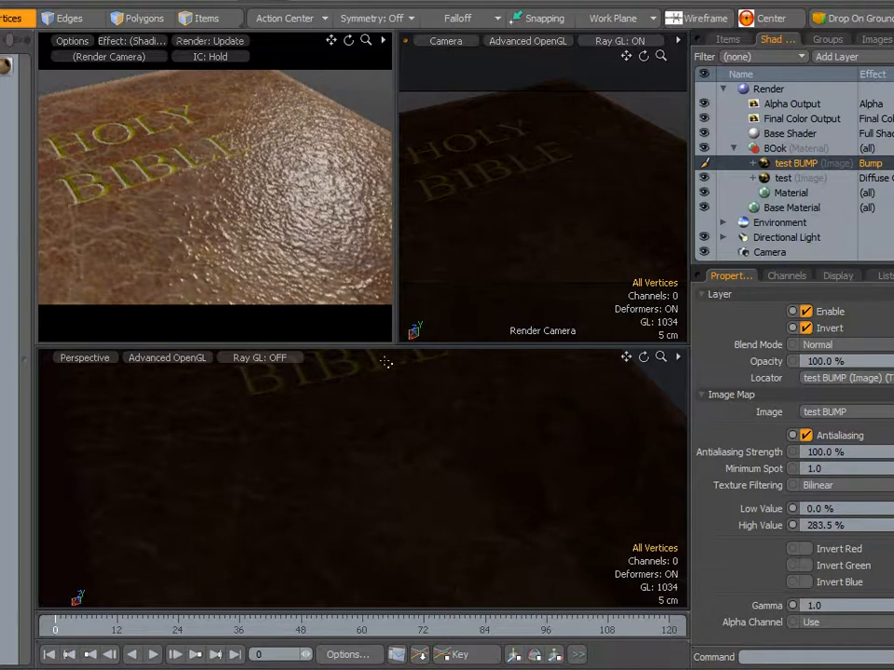
pyautogui.moveTo(893, 510); pyautogui.dragTo(893, 509)
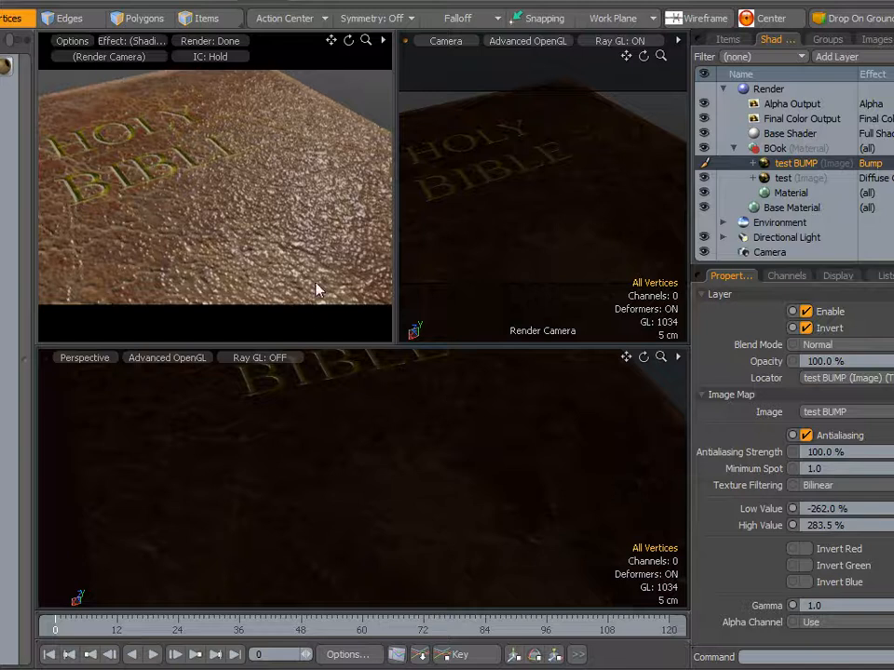
pyautogui.keyDown('alt'); pyautogui.moveTo(484, 223); pyautogui.dragTo(707, 292); pyautogui.keyUp('alt')
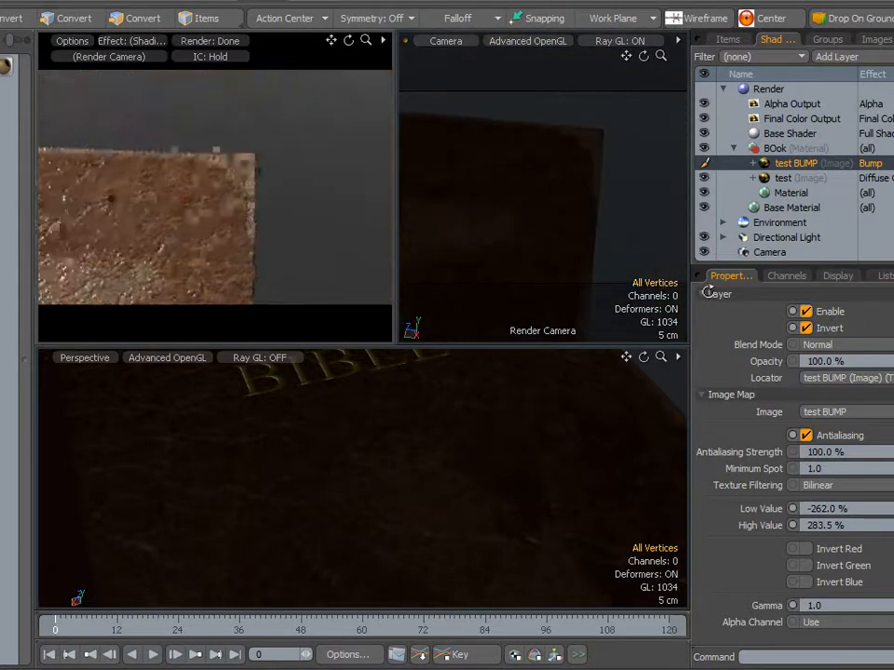
pyautogui.keyDown('alt'); pyautogui.moveTo(532, 248); pyautogui.dragTo(458, 200); pyautogui.keyUp('alt')
pyautogui.moveTo(627, 56); pyautogui.dragTo(862, 191)
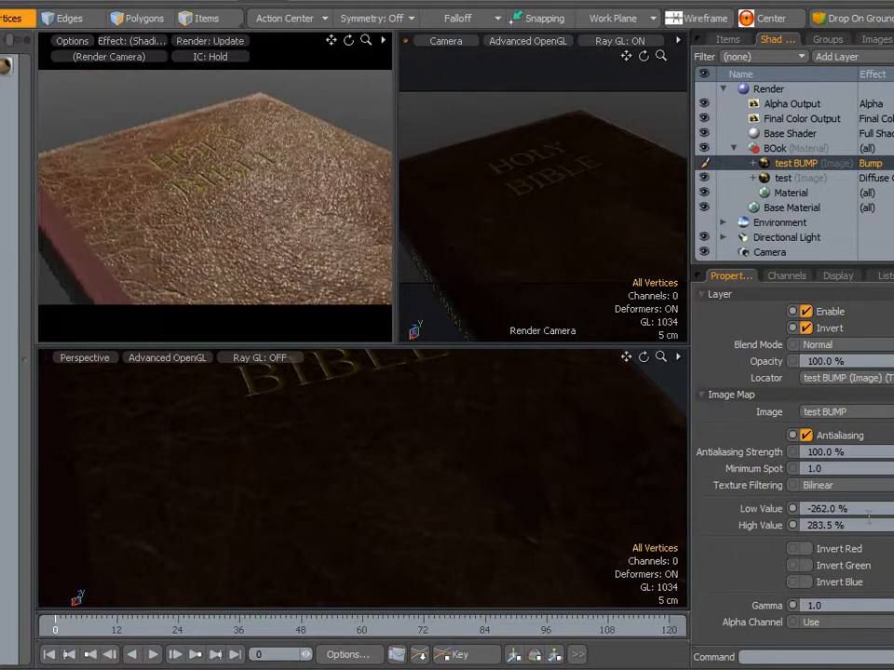
# Reset the bump layer's range to 0% and 100%, and fine-tune it to Low Value -26.5% and High Value 112.5%
pyautogui.click(849, 509)
pyautogui.write('0')
pyautogui.press('Tab')
pyautogui.write('100')
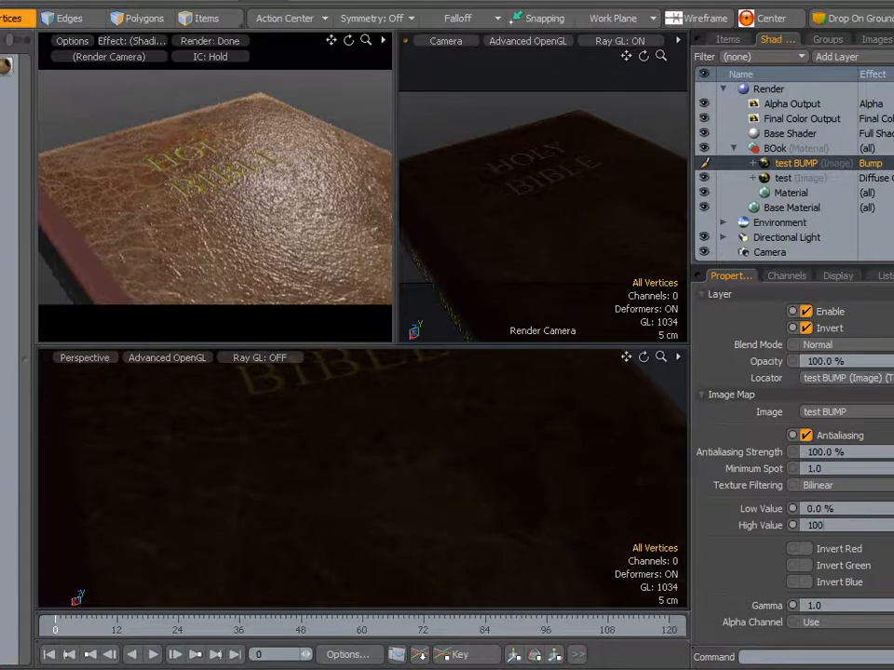
pyautogui.press('Return')
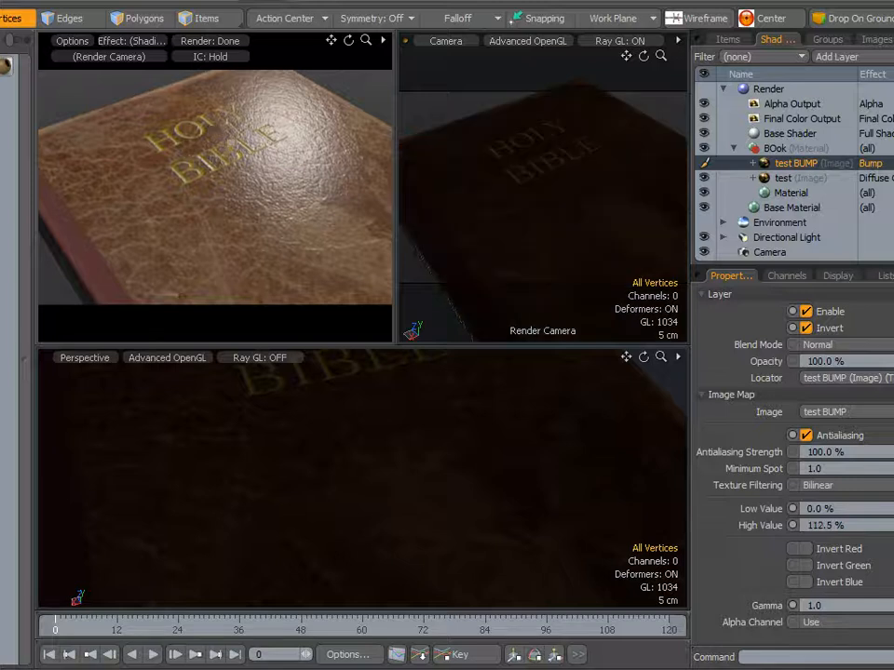
pyautogui.moveTo(891, 510); pyautogui.dragTo(878, 509)
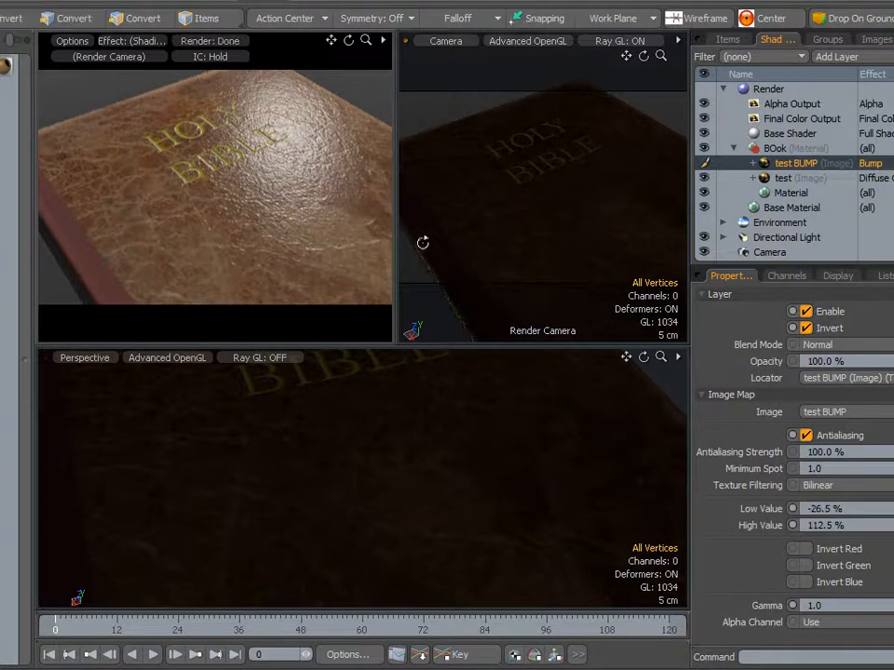
pyautogui.moveTo(414, 214)
pyautogui.keyDown('alt'); pyautogui.mouseDown()
pyautogui.moveTo(451, 218)
pyautogui.moveTo(473, 195)
pyautogui.moveTo(449, 239)
pyautogui.moveTo(412, 219)
pyautogui.mouseUp(); pyautogui.keyUp('alt')
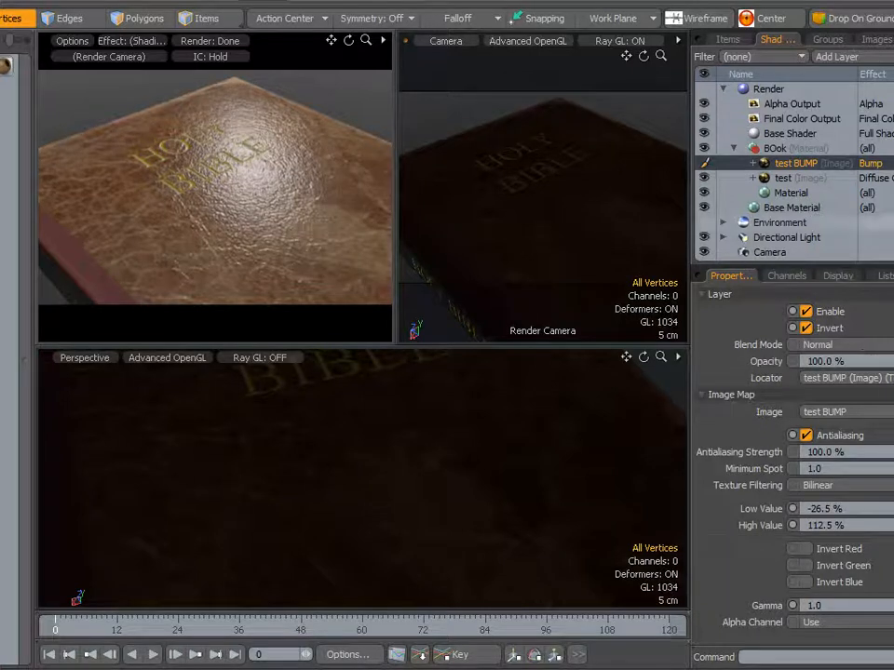
# Duplicate the test BUMP image layer and set the copy's effect to Specular Amount
pyautogui.click(870, 167)
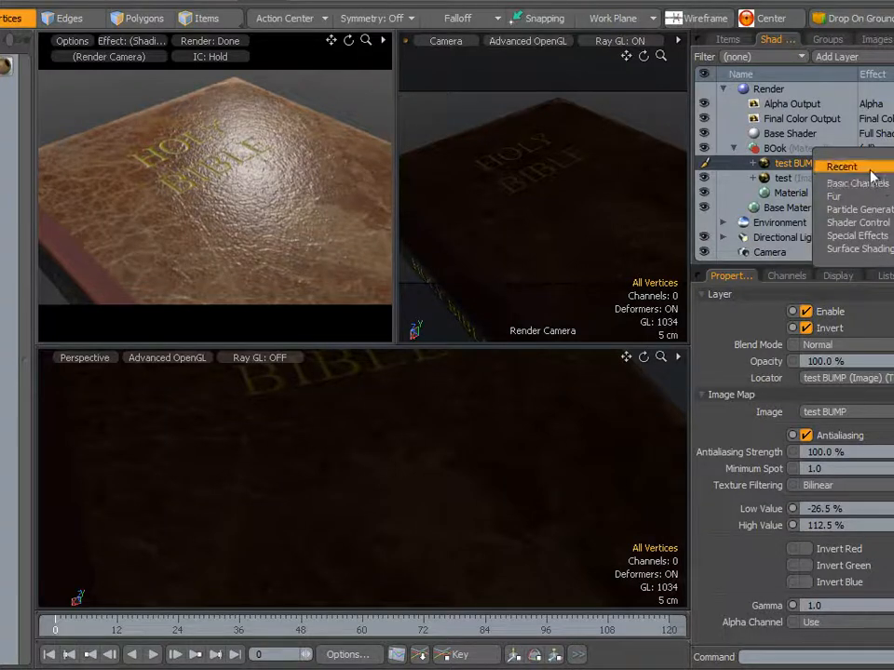
pyautogui.rightClick(803, 168)
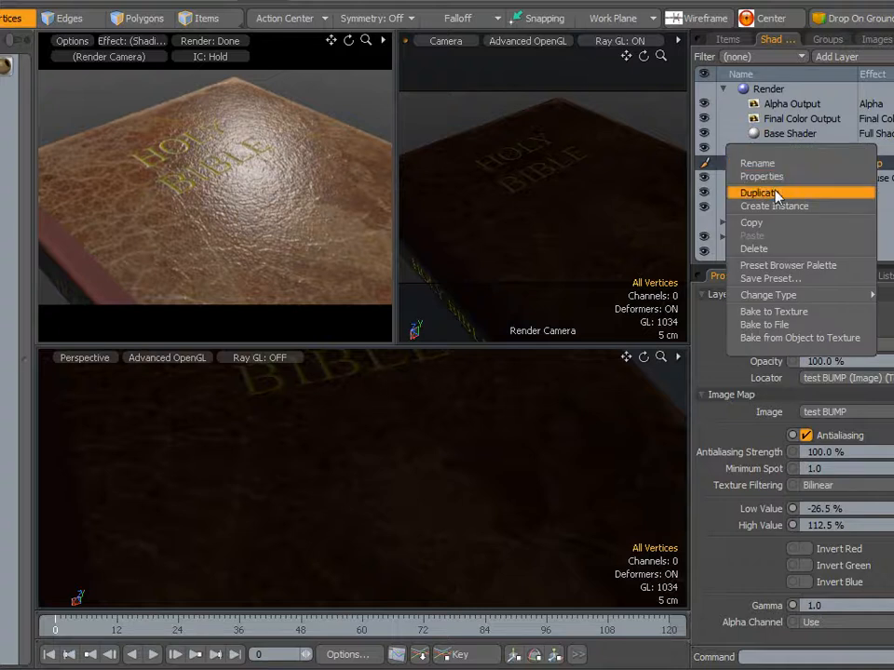
pyautogui.click(782, 193)
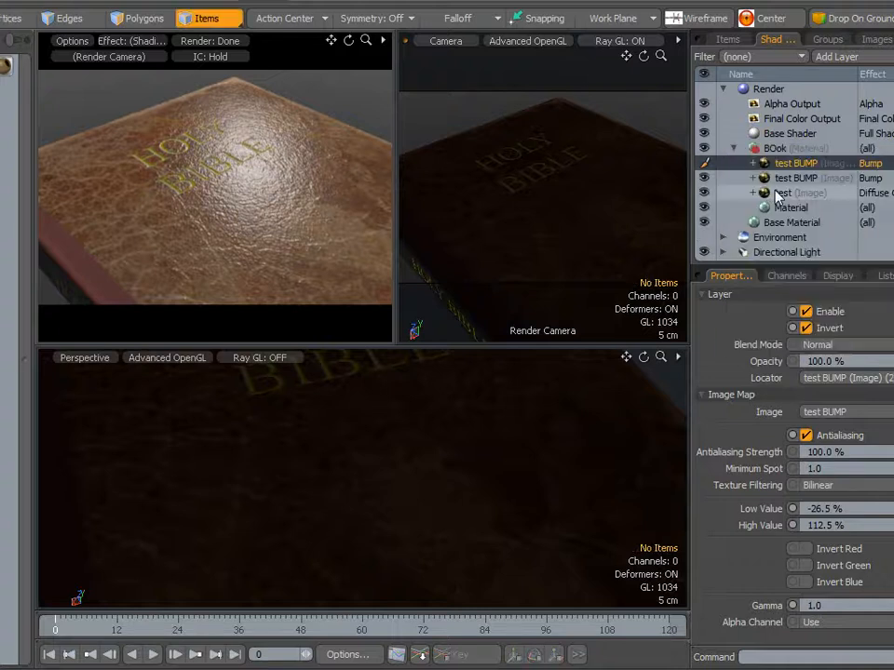
pyautogui.click(866, 166)
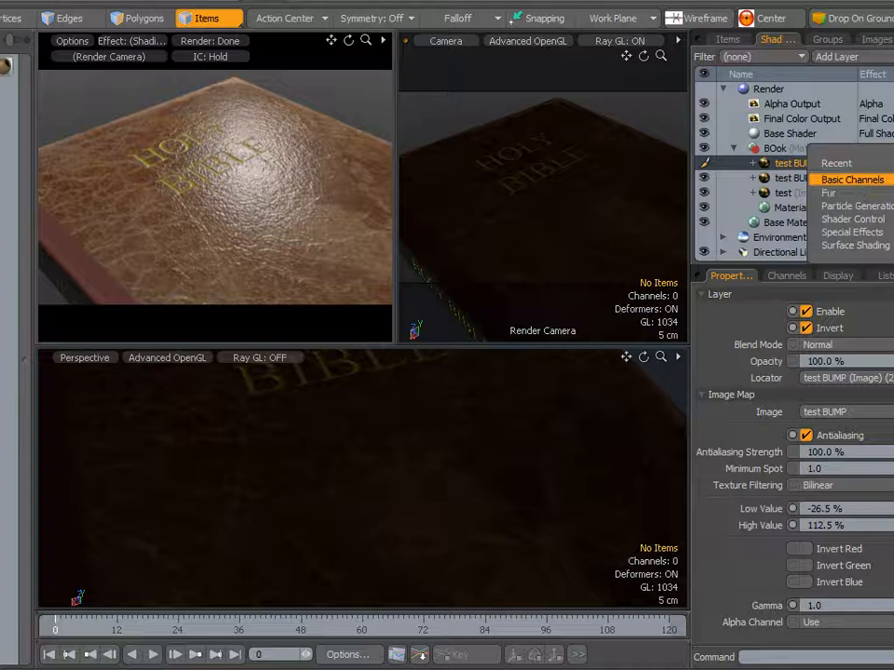
pyautogui.click(892, 180)
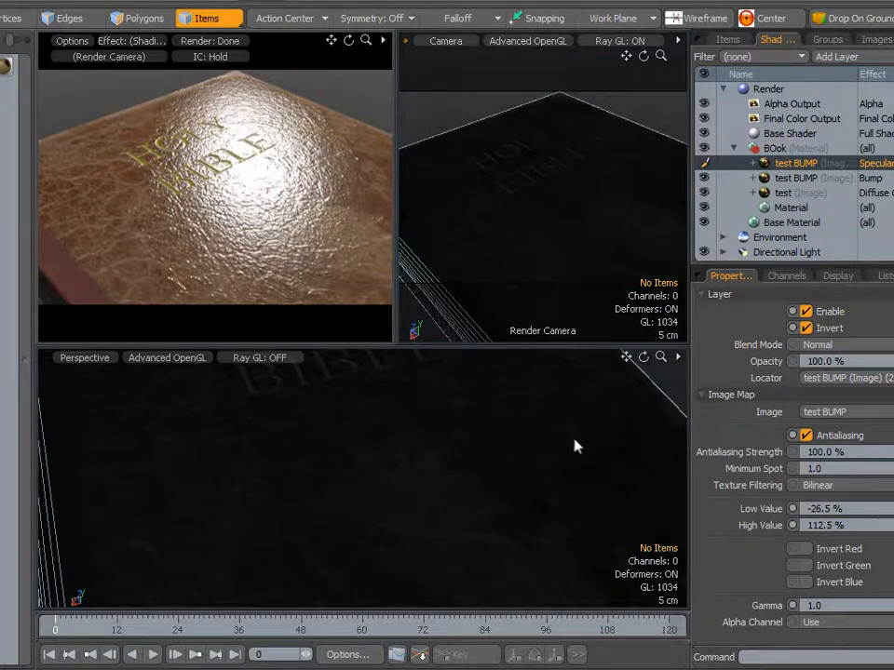
# Turn off inversion on both the specular copy and the original test BUMP layer
pyautogui.click(806, 328)
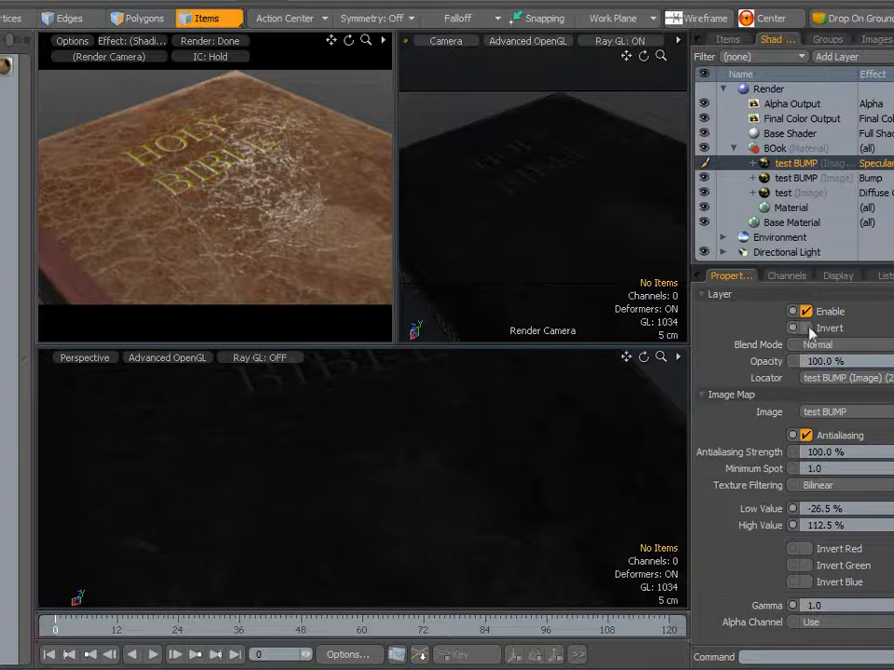
pyautogui.click(812, 179)
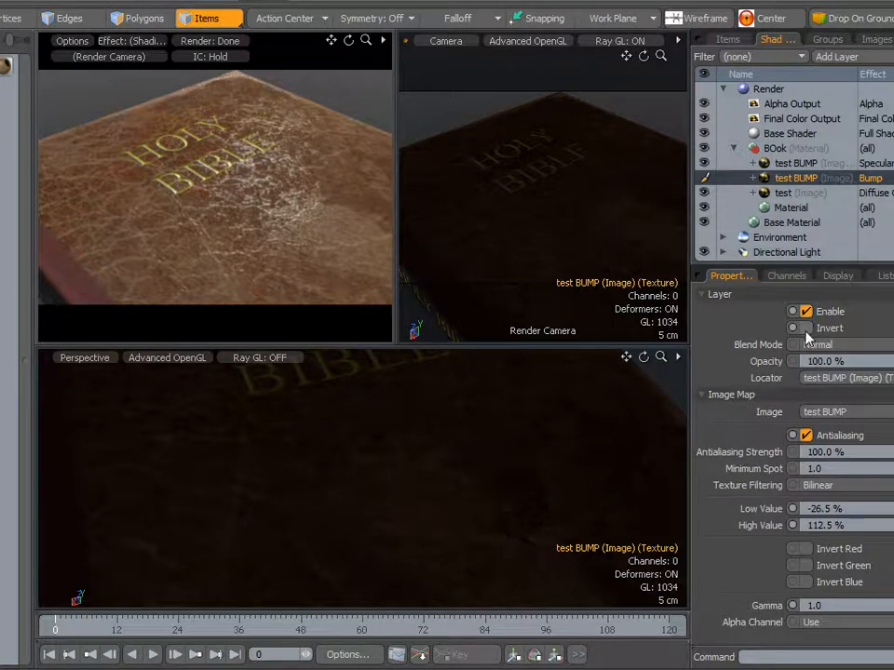
pyautogui.click(798, 165)
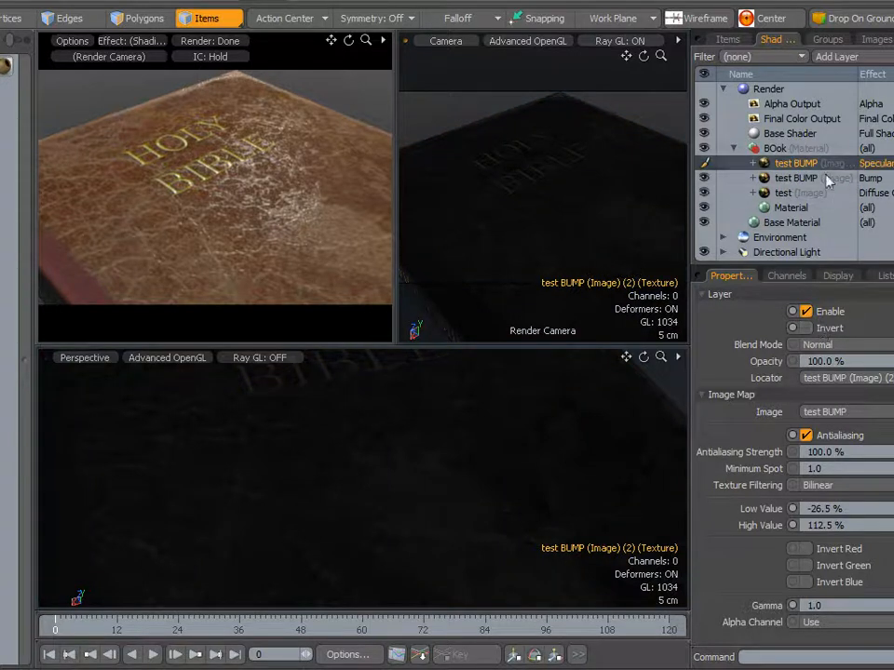
pyautogui.click(806, 328)
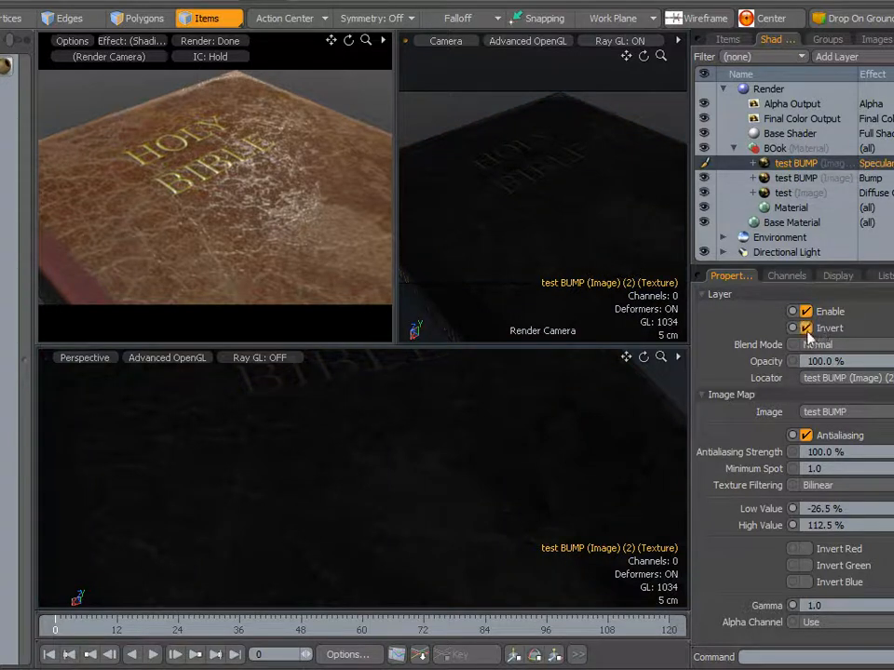
pyautogui.click(807, 329)
# Set the specular layer's High Value to 110% and Low Value to -14%, and check the cover's highlight up close
pyautogui.write('90')
pyautogui.press('Return')
pyautogui.moveTo(871, 525); pyautogui.dragTo(891, 525)
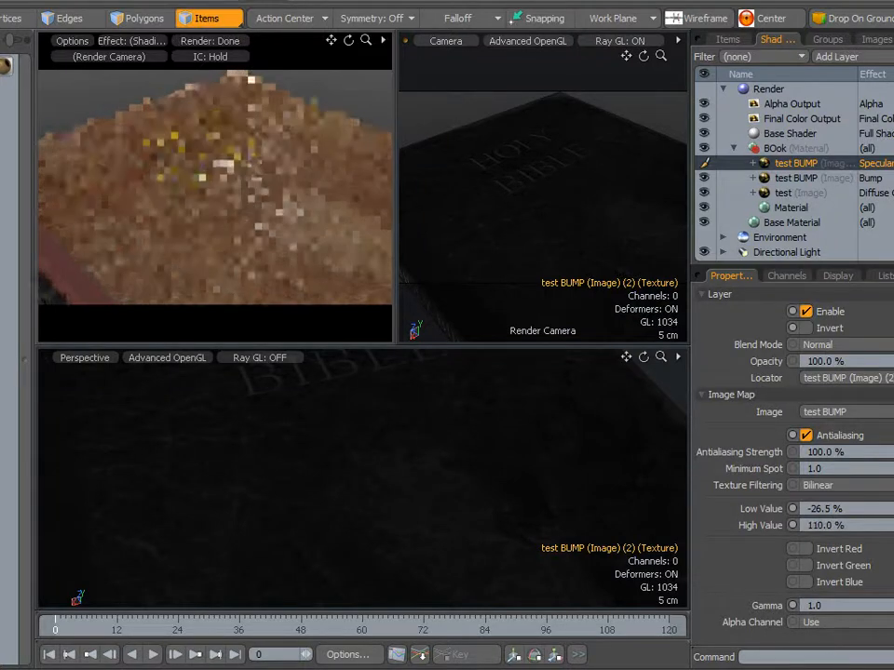
pyautogui.click(889, 510)
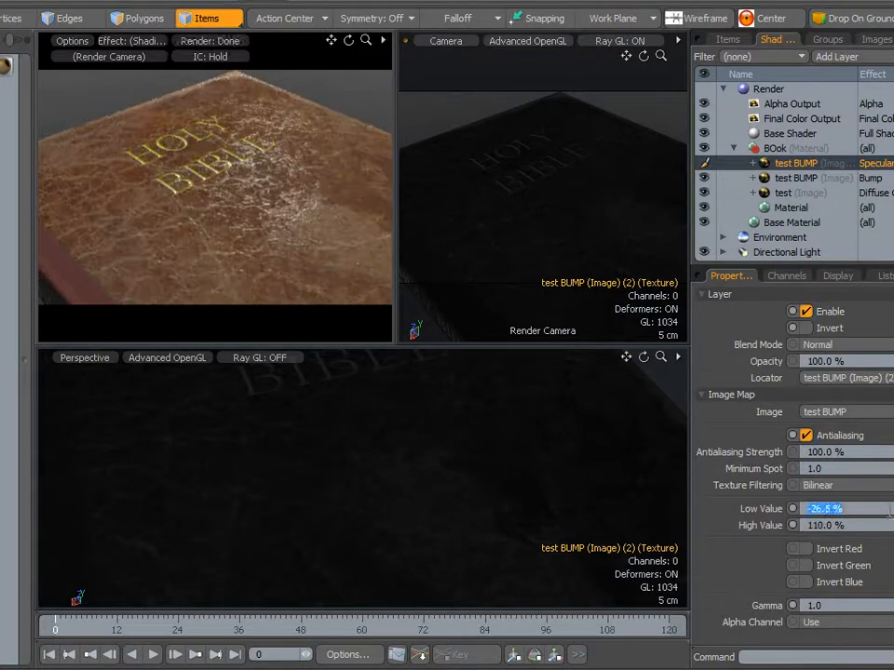
pyautogui.click(448, 265)
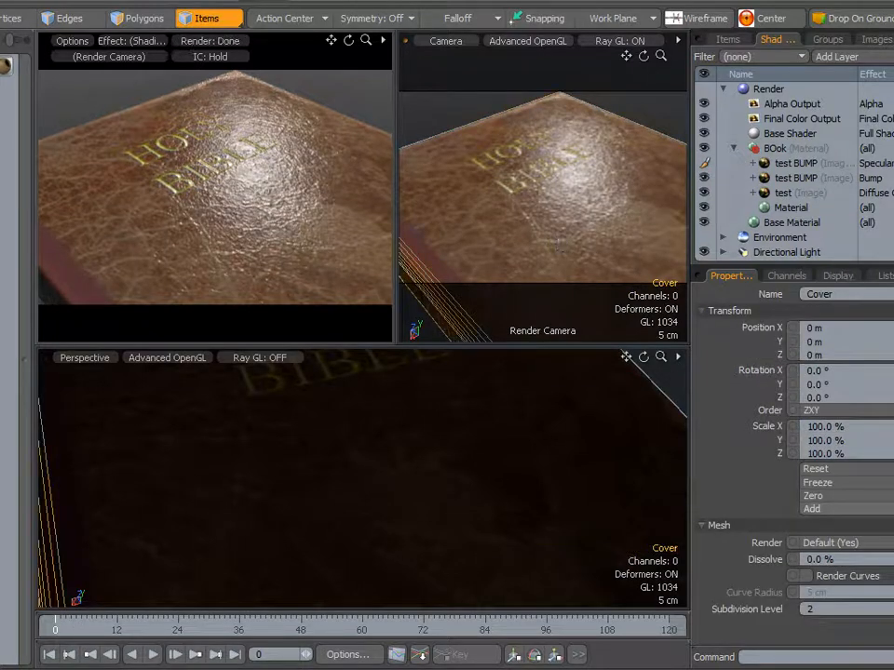
pyautogui.click(872, 168)
pyautogui.moveTo(891, 510); pyautogui.dragTo(865, 509)
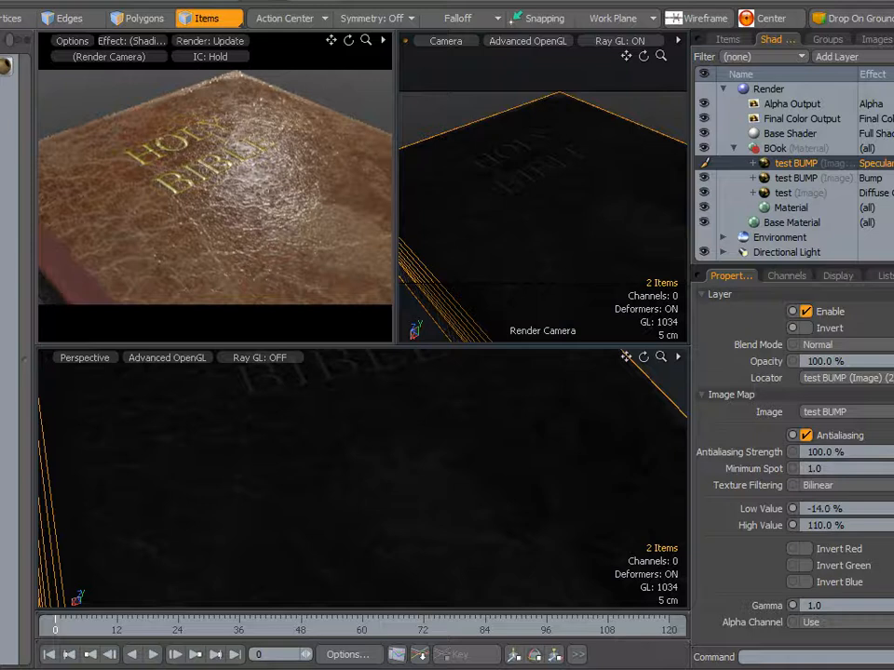
pyautogui.scroll(3, 319, 171)
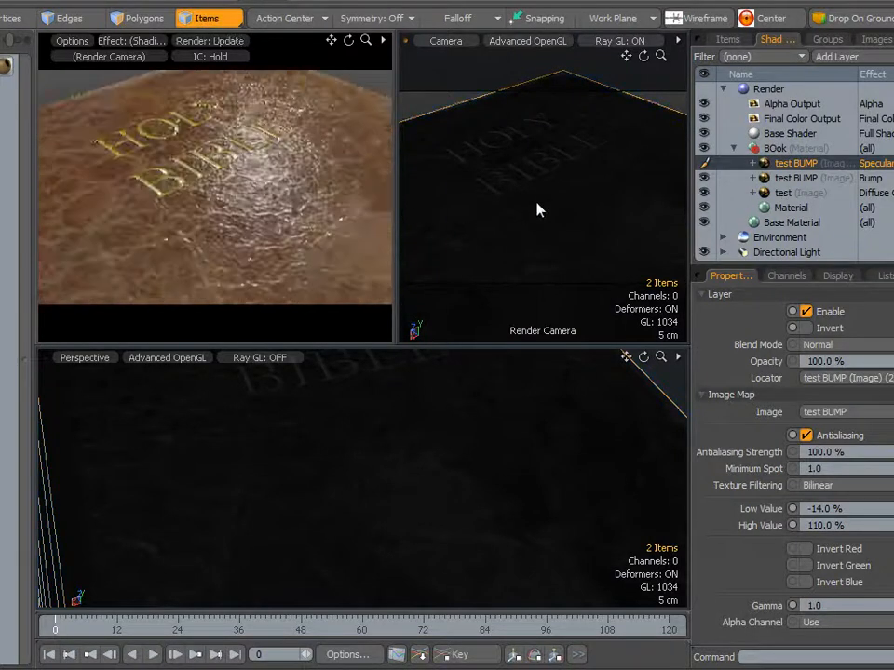
pyautogui.scroll(-2, 520, 212)
pyautogui.scroll(-1, 418, 256)
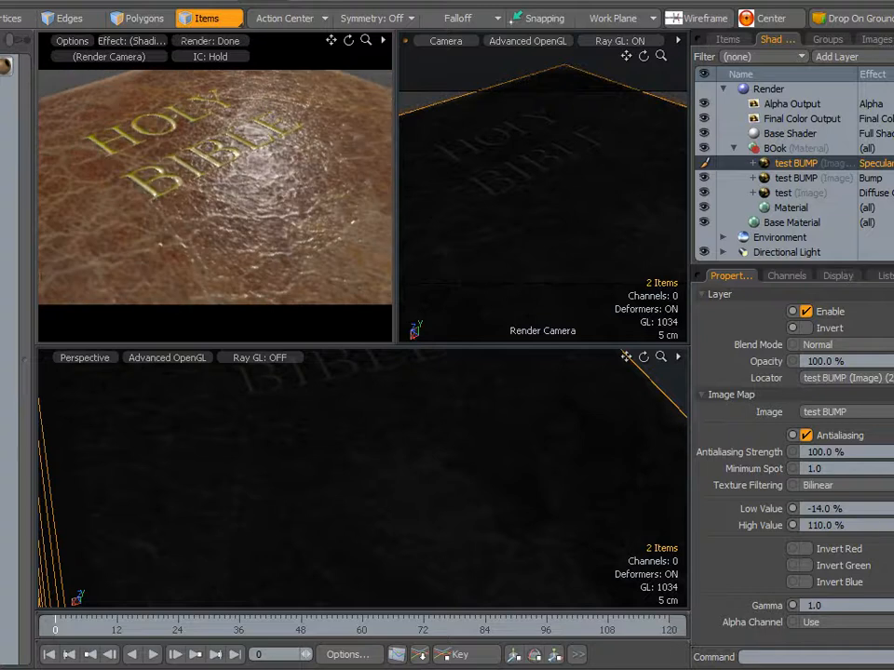
pyautogui.moveTo(885, 510)
pyautogui.mouseDown()
pyautogui.moveTo(891, 510)
pyautogui.moveTo(884, 510)
pyautogui.mouseUp()
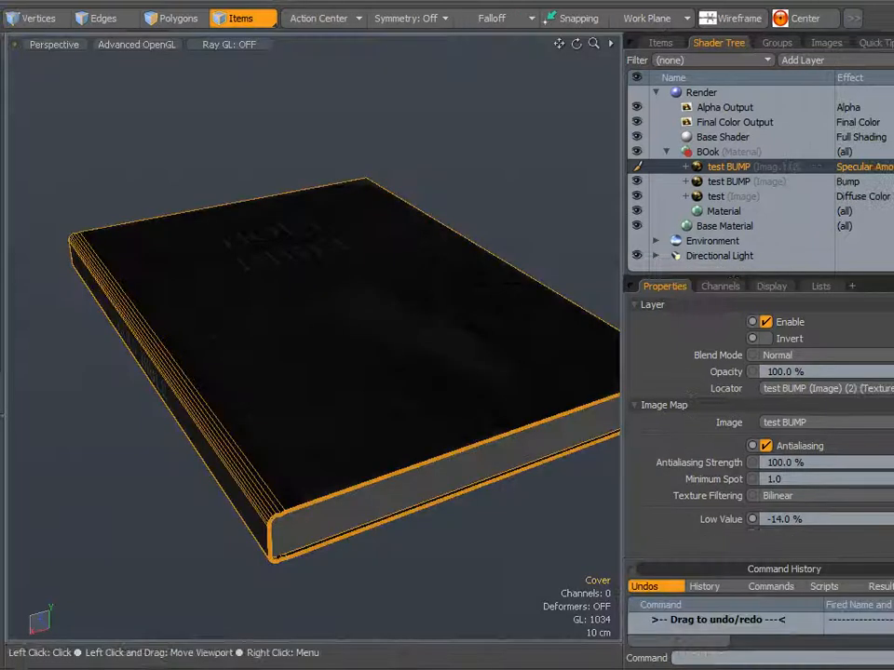
# View the whole book in the modeling layout in Shaded Texture and Shaded display styles, and return to Advanced OpenGL
pyautogui.keyDown('alt'); pyautogui.moveTo(231, 285); pyautogui.dragTo(232, 220); pyautogui.keyUp('alt')
pyautogui.keyDown('alt'); pyautogui.moveTo(347, 211); pyautogui.dragTo(468, 180); pyautogui.keyUp('alt')
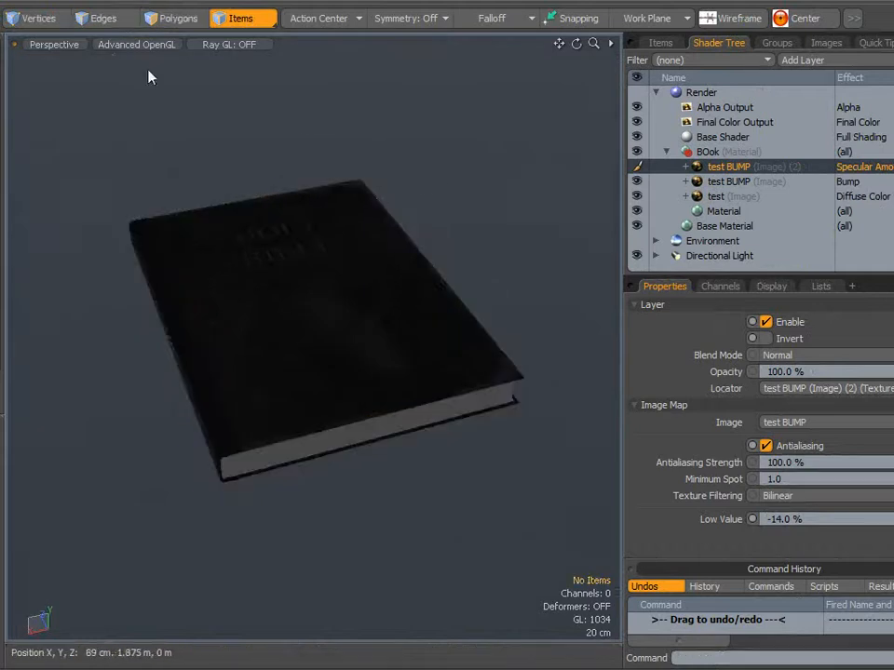
pyautogui.click(117, 44)
pyautogui.click(101, 113)
pyautogui.moveTo(100, 121)
pyautogui.keyDown('alt'); pyautogui.mouseDown()
pyautogui.moveTo(413, 143)
pyautogui.moveTo(424, 160)
pyautogui.mouseUp(); pyautogui.keyUp('alt')
pyautogui.click(139, 44)
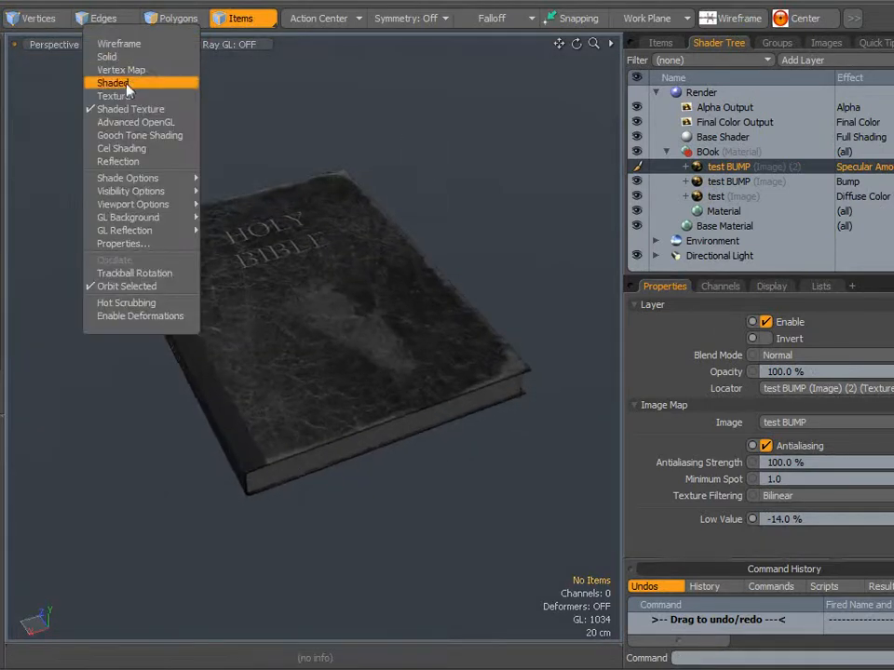
pyautogui.click(126, 85)
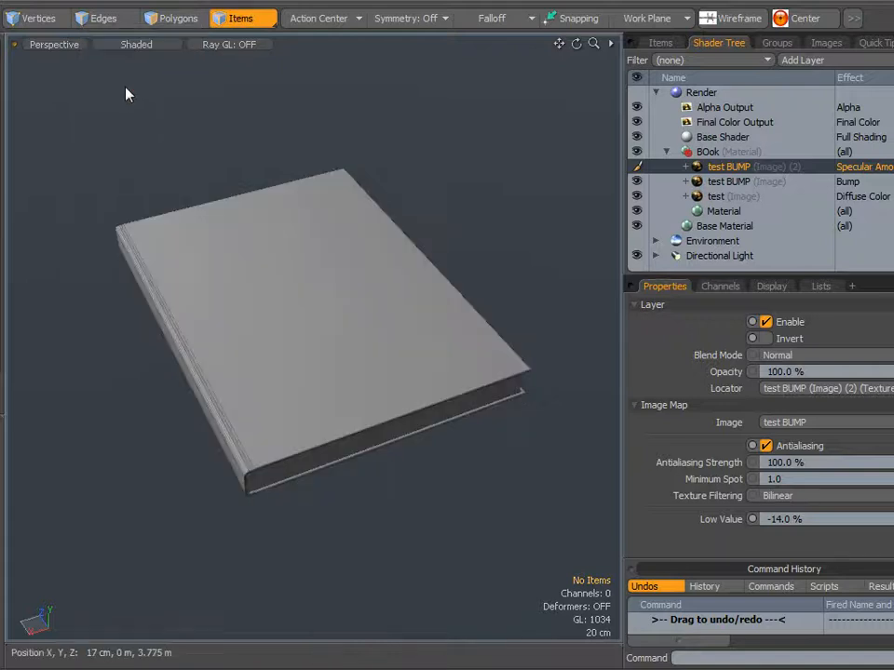
pyautogui.click(119, 45)
pyautogui.click(113, 128)
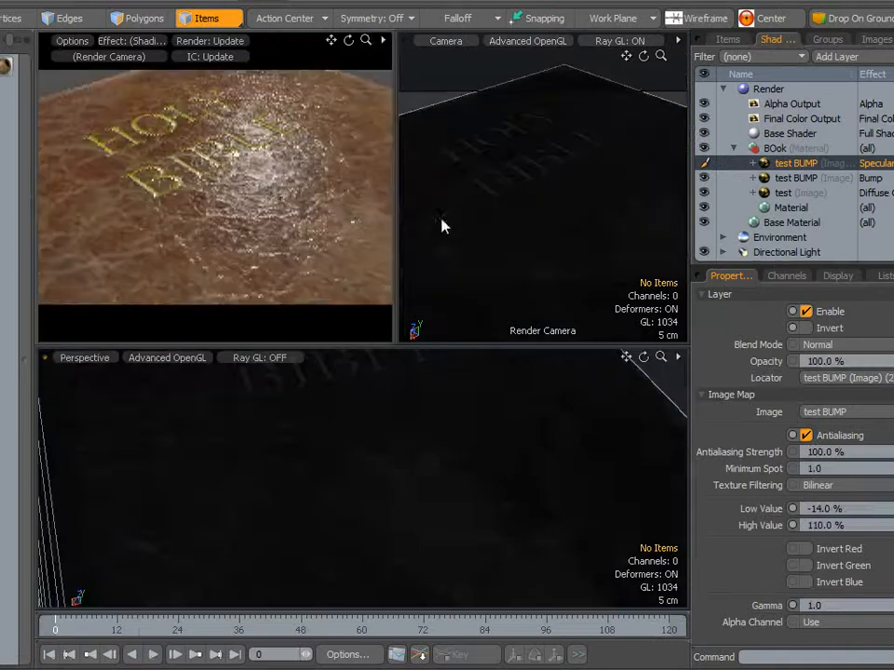
# Check the highlights from other camera angles, invert the original test BUMP layer with the Bump effect, and reselect the specular copy
pyautogui.keyDown('alt'); pyautogui.moveTo(479, 237); pyautogui.dragTo(525, 241); pyautogui.keyUp('alt')
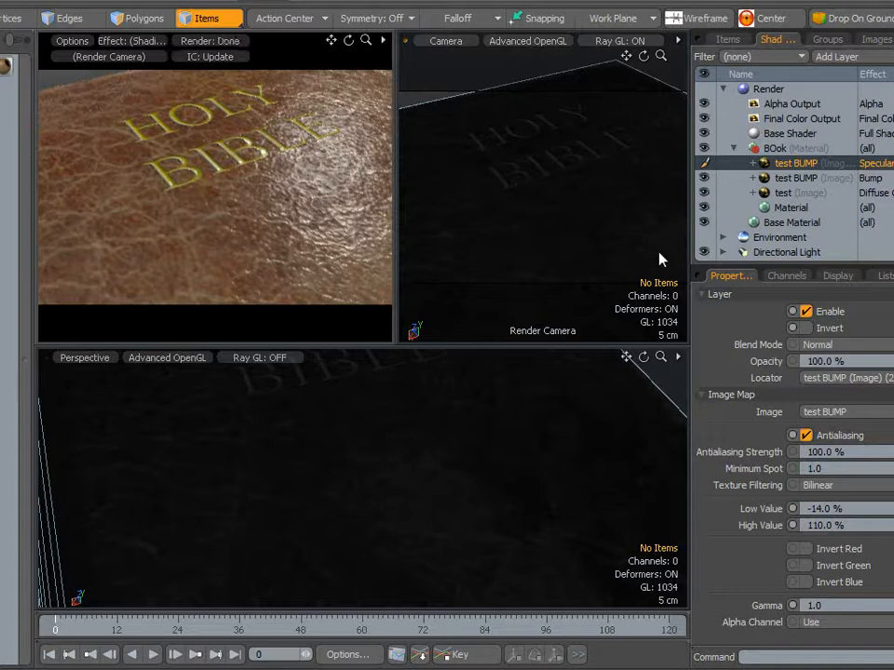
pyautogui.click(807, 344)
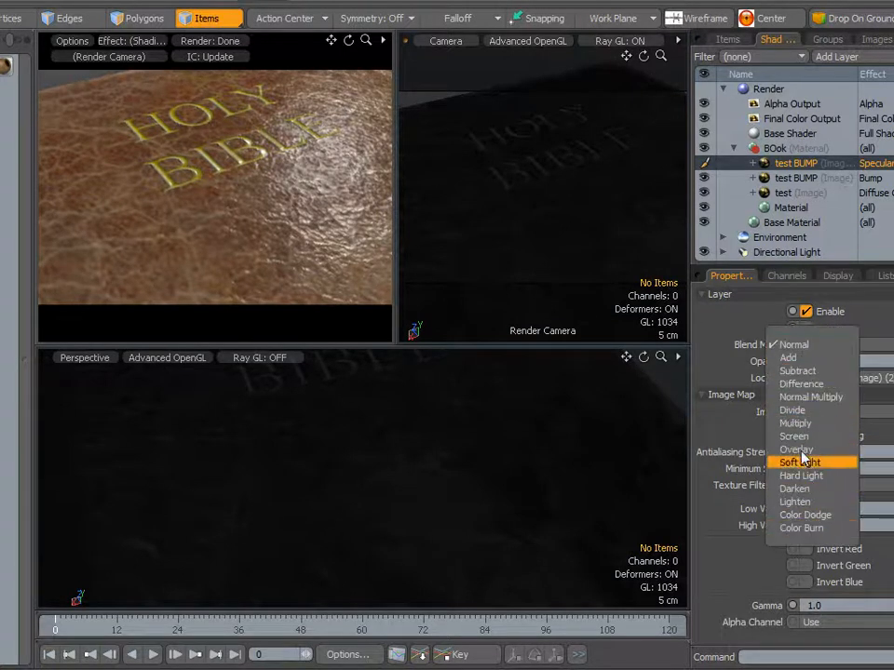
pyautogui.click(831, 345)
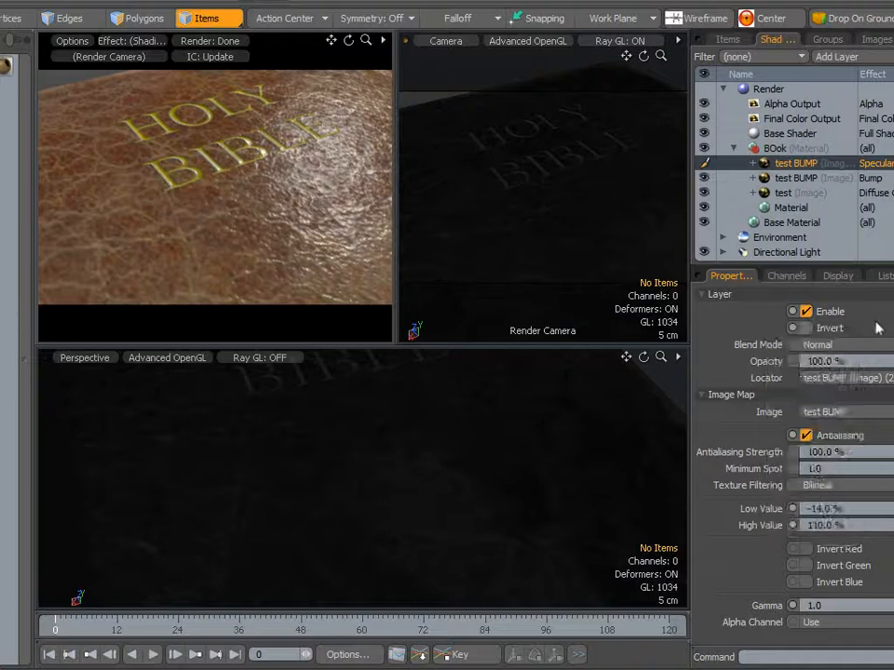
pyautogui.keyDown('alt'); pyautogui.moveTo(500, 231); pyautogui.dragTo(547, 205); pyautogui.keyUp('alt')
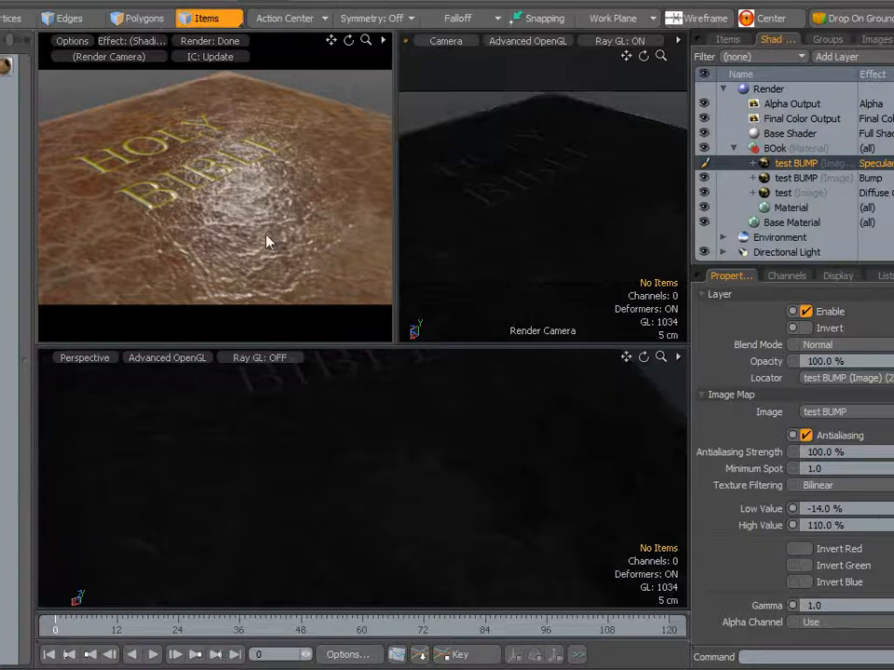
pyautogui.click(804, 177)
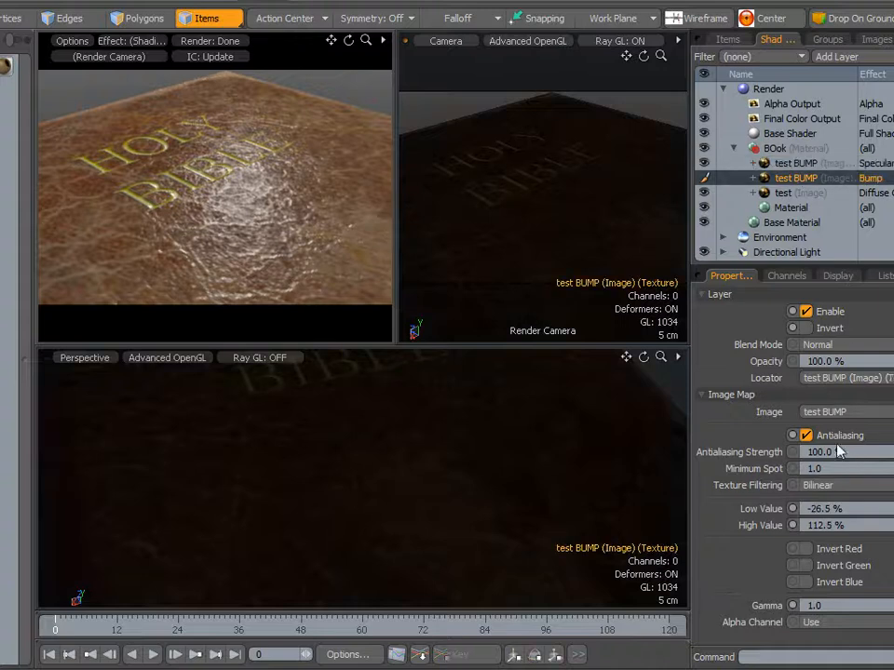
pyautogui.click(806, 328)
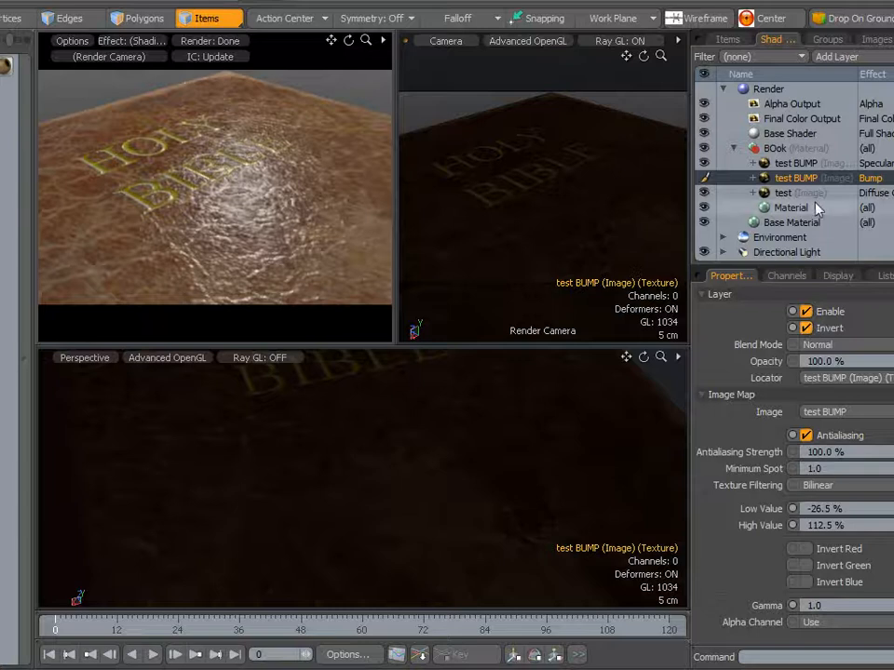
pyautogui.click(799, 163)
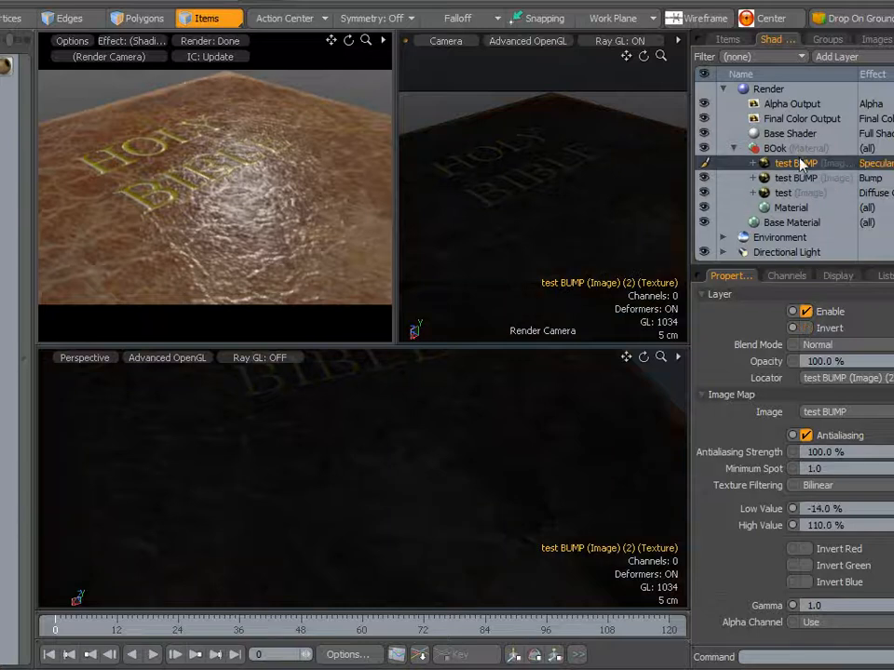